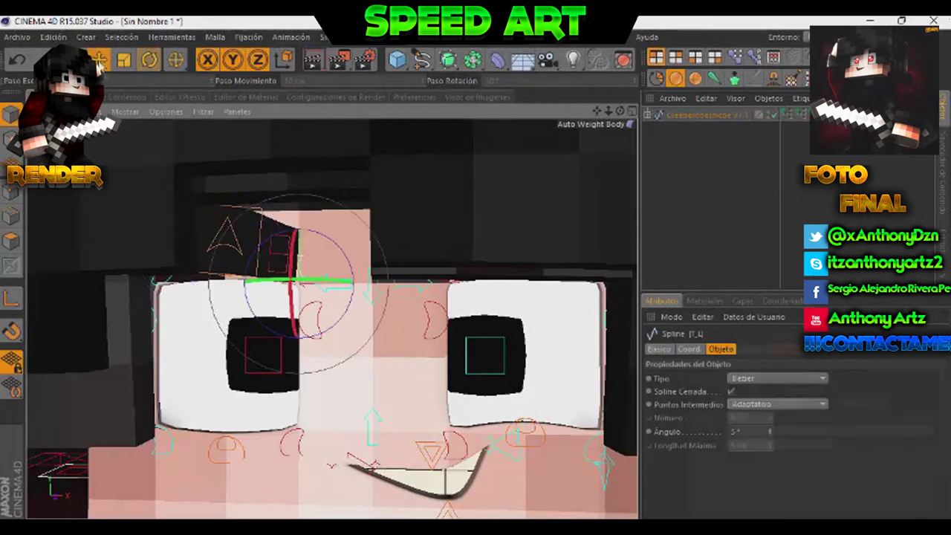
# Rotate the T_L face control above the character's right eye.
pyautogui.moveTo(291, 271); pyautogui.dragTo(281, 296)
pyautogui.click(682, 218)
# Move the right foot outward and slightly up so the right leg bends away from the body.
pyautogui.scroll(-8, 474, 278)
pyautogui.keyDown('alt'); pyautogui.moveTo(474, 278); pyautogui.dragTo(474, 205, button='middle'); pyautogui.keyUp('alt')
pyautogui.click(297, 449)
pyautogui.press('r')
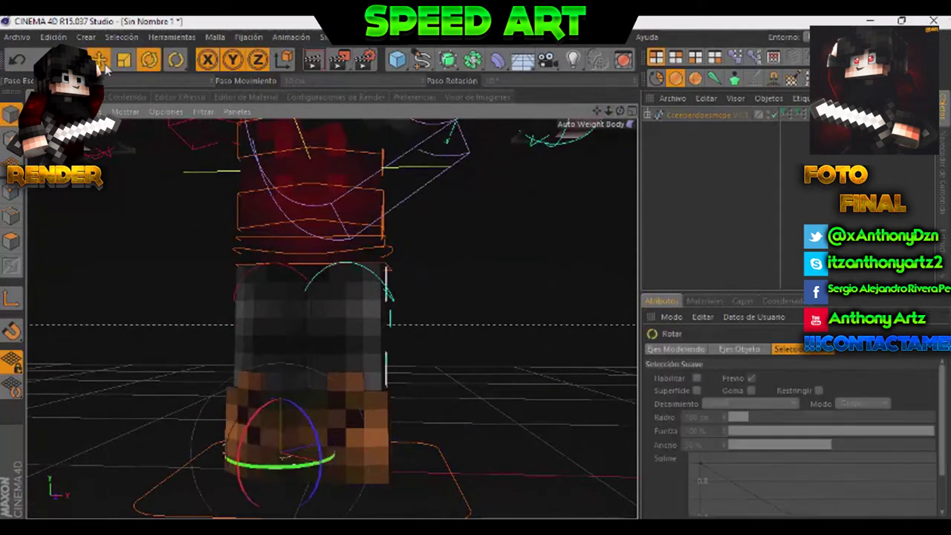
pyautogui.click(104, 65)
pyautogui.moveTo(278, 439); pyautogui.dragTo(212, 415)
# Rotate the right foot control to tilt the boot.
pyautogui.click(283, 262)
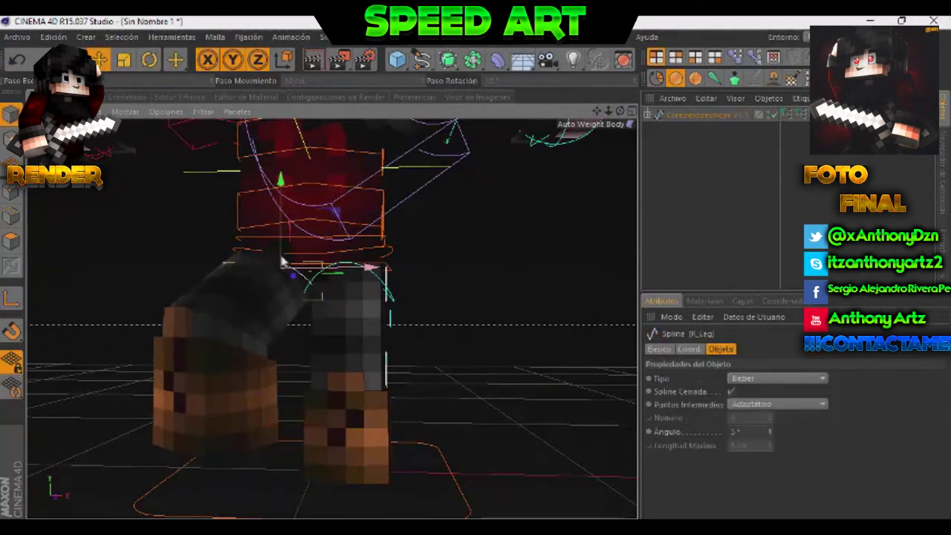
pyautogui.click(186, 388)
pyautogui.press('r')
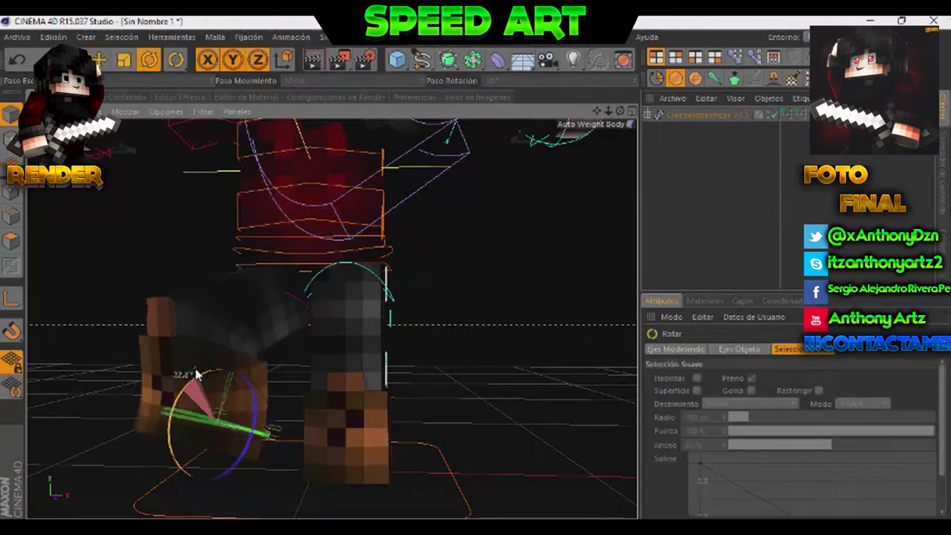
# Move the left foot outward to widen the character's stance.
pyautogui.click(375, 467)
pyautogui.moveTo(441, 456); pyautogui.dragTo(562, 484)
pyautogui.click(690, 251)
# Lower the right hand control from the outstretched pose so the right arm comes down beside the body.
pyautogui.keyDown('alt'); pyautogui.moveTo(500, 165); pyautogui.dragTo(474, 327, button='middle'); pyautogui.keyUp('alt')
pyautogui.keyDown('alt'); pyautogui.moveTo(495, 278); pyautogui.dragTo(473, 278, button='right'); pyautogui.keyUp('alt')
pyautogui.moveTo(473, 278); pyautogui.dragTo(473, 276)
pyautogui.moveTo(620, 111); pyautogui.dragTo(476, 272)
pyautogui.click(137, 264)
pyautogui.click(780, 486)
pyautogui.moveTo(619, 111); pyautogui.dragTo(476, 272)
pyautogui.moveTo(68, 237); pyautogui.dragTo(102, 338)
pyautogui.click(54, 249)
pyautogui.moveTo(38, 209); pyautogui.dragTo(37, 245)
# Bring the right hand forward and rotate it so the sword points across the torso.
pyautogui.moveTo(118, 329); pyautogui.dragTo(294, 332)
pyautogui.moveTo(205, 249); pyautogui.dragTo(204, 320)
pyautogui.press('r')
pyautogui.moveTo(171, 410)
pyautogui.mouseDown()
pyautogui.moveTo(220, 411)
pyautogui.moveTo(181, 417)
pyautogui.moveTo(190, 414)
pyautogui.mouseUp()
pyautogui.press('e')
pyautogui.moveTo(106, 420); pyautogui.dragTo(103, 421)
pyautogui.moveTo(620, 111); pyautogui.dragTo(312, 416)
# Reposition the R_Control foot spline to plant the right leg in front of the body.
pyautogui.click(281, 487)
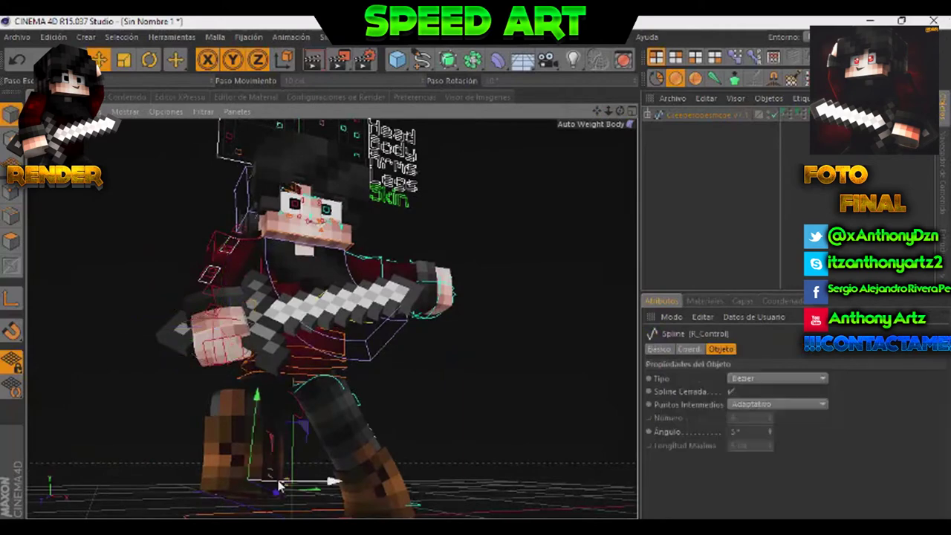
pyautogui.keyDown('alt'); pyautogui.moveTo(250, 439); pyautogui.dragTo(269, 486); pyautogui.keyUp('alt')
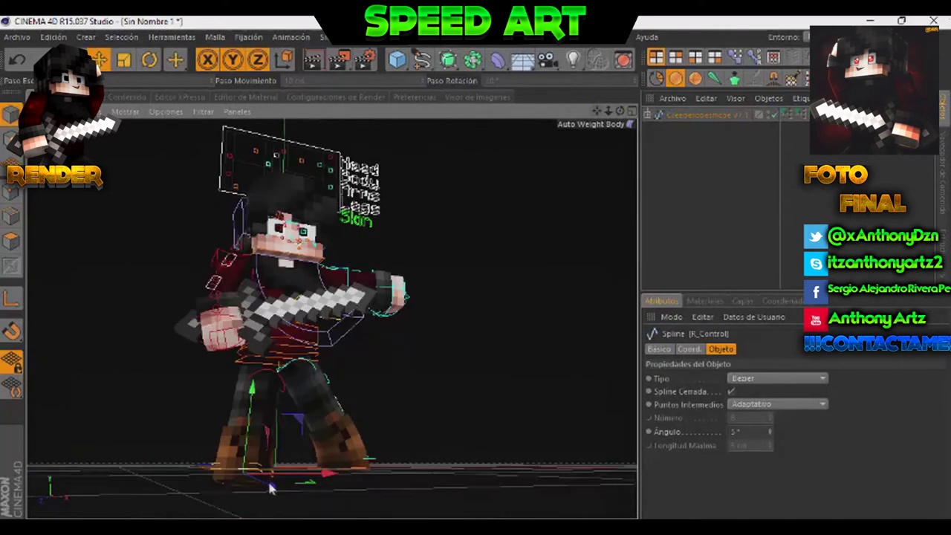
pyautogui.scroll(5, 262, 382)
pyautogui.click(266, 356)
pyautogui.moveTo(620, 112); pyautogui.dragTo(446, 273)
pyautogui.click(94, 513)
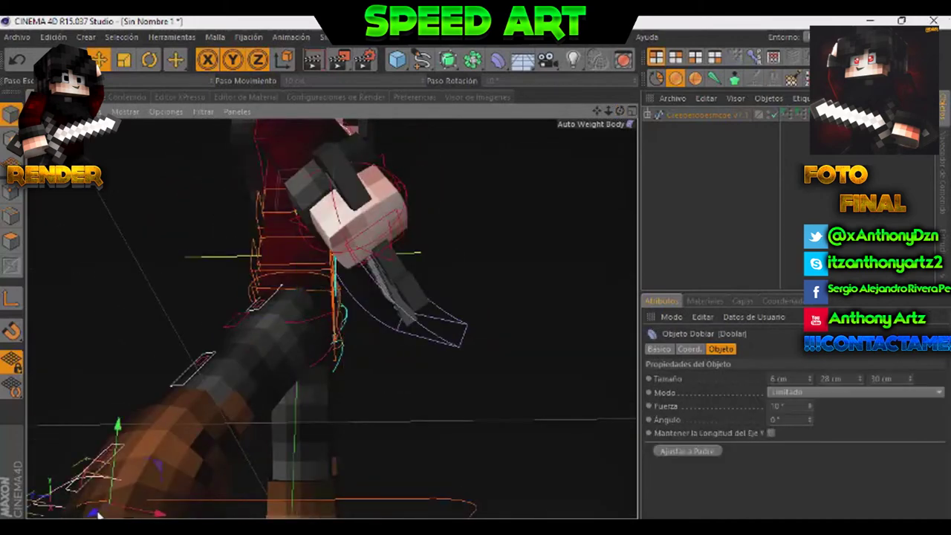
pyautogui.click(67, 486)
pyautogui.moveTo(94, 513); pyautogui.dragTo(132, 397)
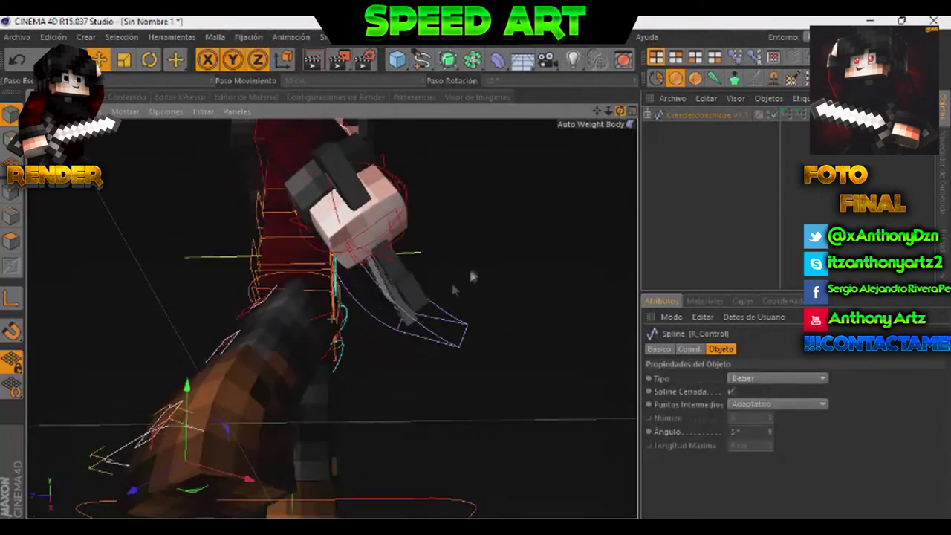
pyautogui.moveTo(476, 274); pyautogui.dragTo(486, 272)
pyautogui.moveTo(193, 500); pyautogui.dragTo(305, 505)
pyautogui.moveTo(621, 110); pyautogui.dragTo(487, 276)
# Lift the left foot control and shift it about 14 cm outward so the left knee bends.
pyautogui.click(149, 60)
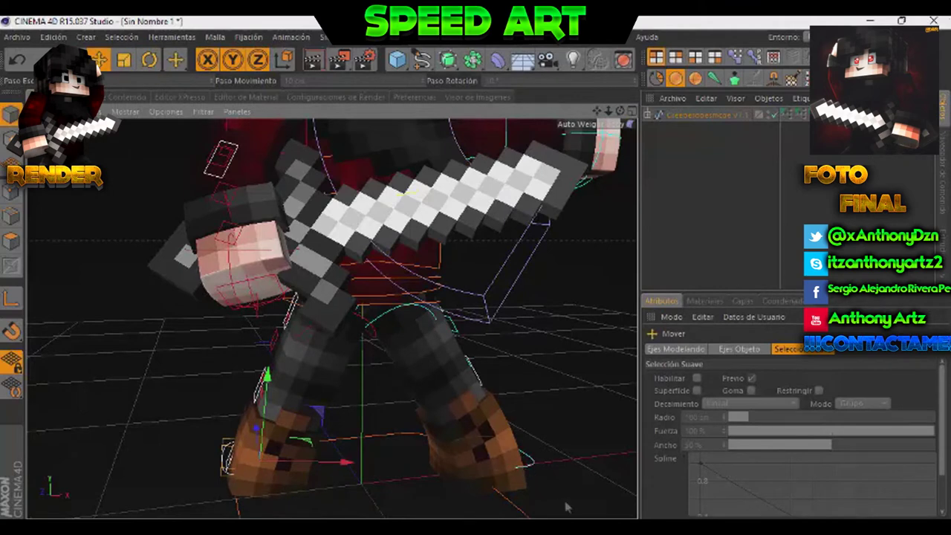
pyautogui.click(528, 469)
pyautogui.click(263, 386)
pyautogui.moveTo(512, 456); pyautogui.dragTo(385, 325)
pyautogui.click(377, 320)
pyautogui.moveTo(395, 292); pyautogui.dragTo(396, 294)
pyautogui.moveTo(509, 433); pyautogui.dragTo(539, 437)
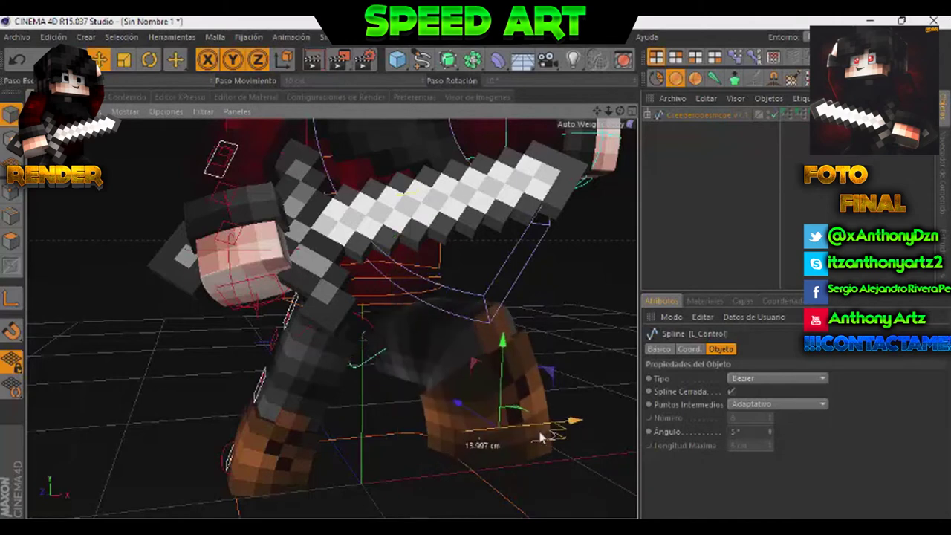
pyautogui.click(688, 215)
# Move the right foot control inward, closer under the body.
pyautogui.keyDown('alt'); pyautogui.moveTo(416, 290); pyautogui.dragTo(509, 260); pyautogui.keyUp('alt')
pyautogui.click(196, 430)
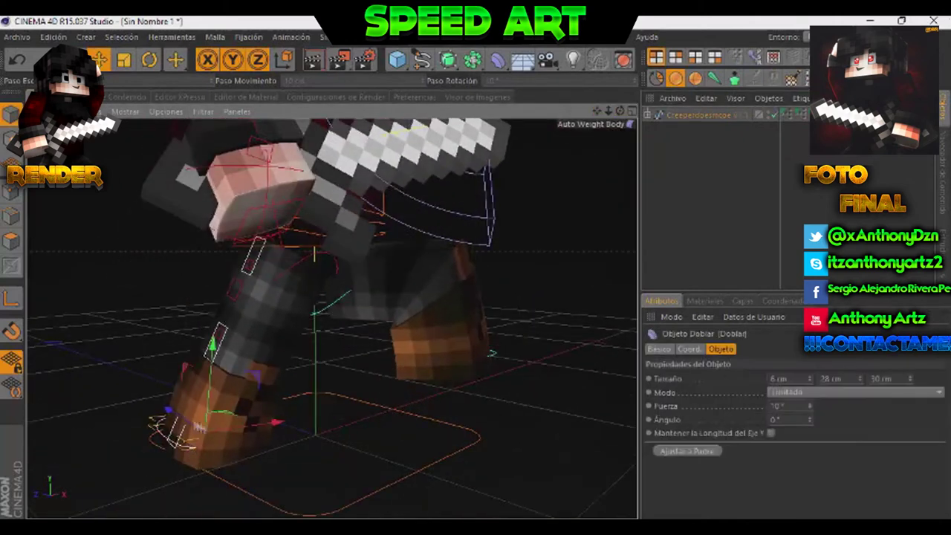
pyautogui.click(165, 446)
pyautogui.moveTo(196, 437); pyautogui.dragTo(257, 454)
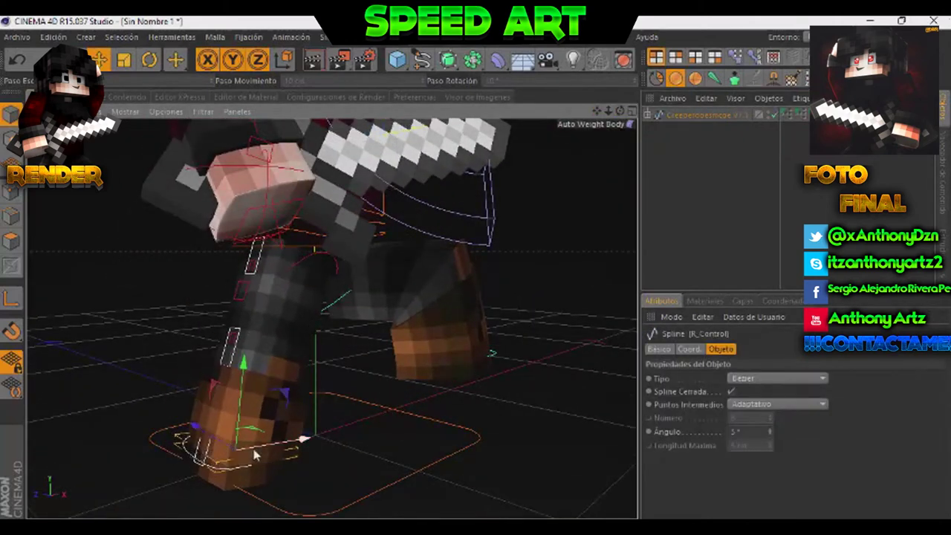
# Rotate the left foot control to tilt the raised left boot.
pyautogui.keyDown('alt'); pyautogui.moveTo(476, 148); pyautogui.dragTo(474, 274, button='middle'); pyautogui.keyUp('alt')
pyautogui.keyDown('alt'); pyautogui.moveTo(473, 275); pyautogui.dragTo(542, 484); pyautogui.keyUp('alt')
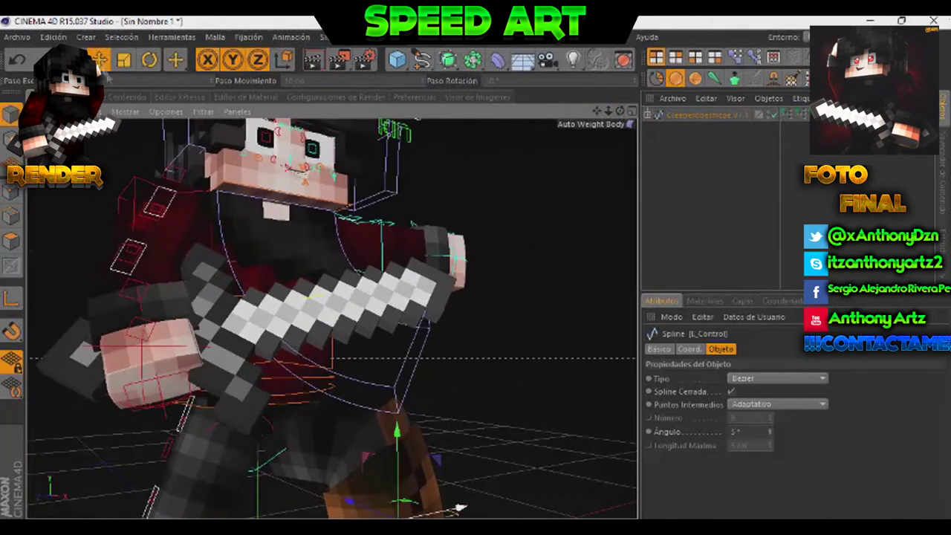
pyautogui.press('r')
pyautogui.moveTo(397, 453); pyautogui.dragTo(335, 442)
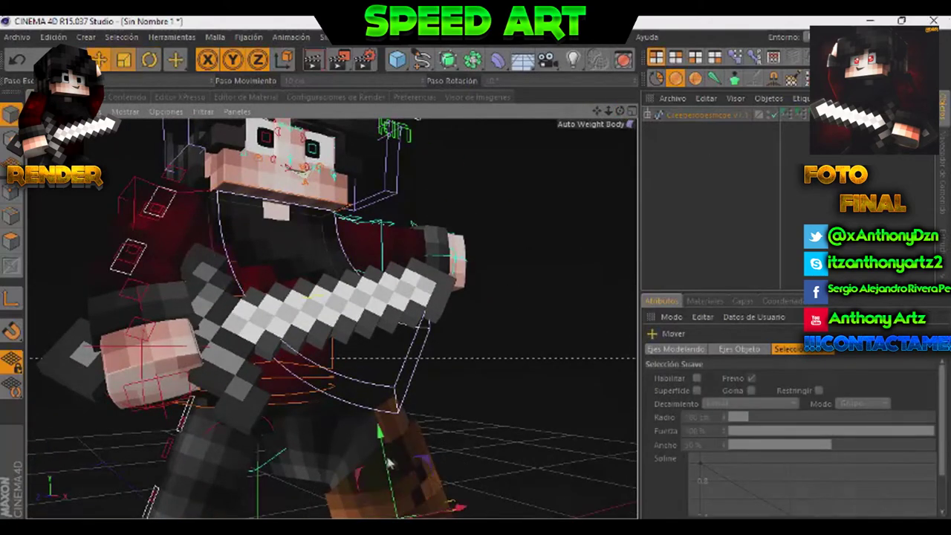
pyautogui.click(929, 214)
# Move the left hand control inward and down so the left arm bends beside the torso.
pyautogui.keyDown('alt'); pyautogui.moveTo(476, 182); pyautogui.dragTo(476, 272, button='middle'); pyautogui.keyUp('alt')
pyautogui.keyDown('alt'); pyautogui.moveTo(476, 272); pyautogui.dragTo(331, 319); pyautogui.keyUp('alt')
pyautogui.click(408, 255)
pyautogui.moveTo(420, 258); pyautogui.dragTo(391, 257)
pyautogui.click(504, 367)
pyautogui.keyDown('alt'); pyautogui.moveTo(477, 269); pyautogui.dragTo(513, 251); pyautogui.keyUp('alt')
pyautogui.moveTo(620, 111); pyautogui.dragTo(571, 182)
pyautogui.moveTo(433, 260); pyautogui.dragTo(426, 310)
pyautogui.moveTo(388, 340); pyautogui.dragTo(383, 364)
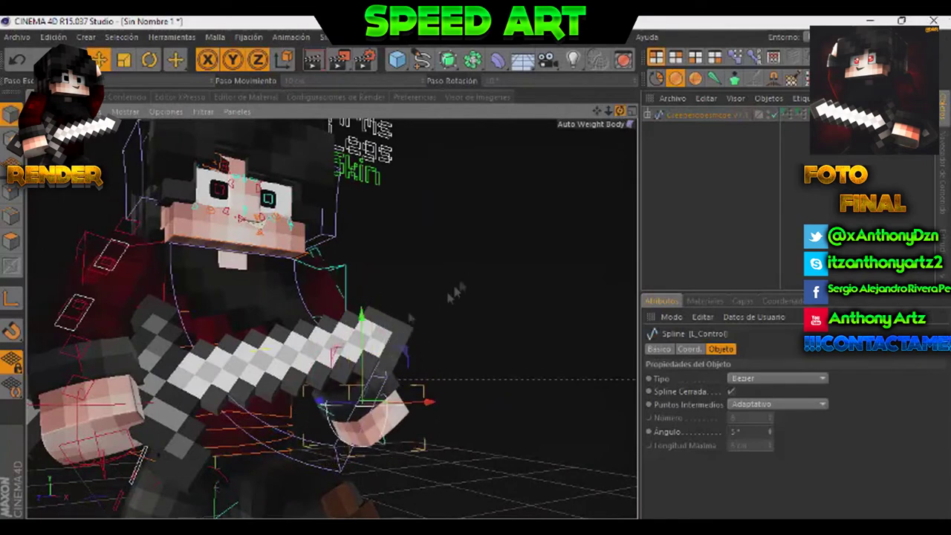
# Rotate the left hand control around its axes to turn the fist toward the body.
pyautogui.moveTo(469, 279); pyautogui.dragTo(446, 327)
pyautogui.click(150, 59)
pyautogui.moveTo(479, 411); pyautogui.dragTo(315, 405)
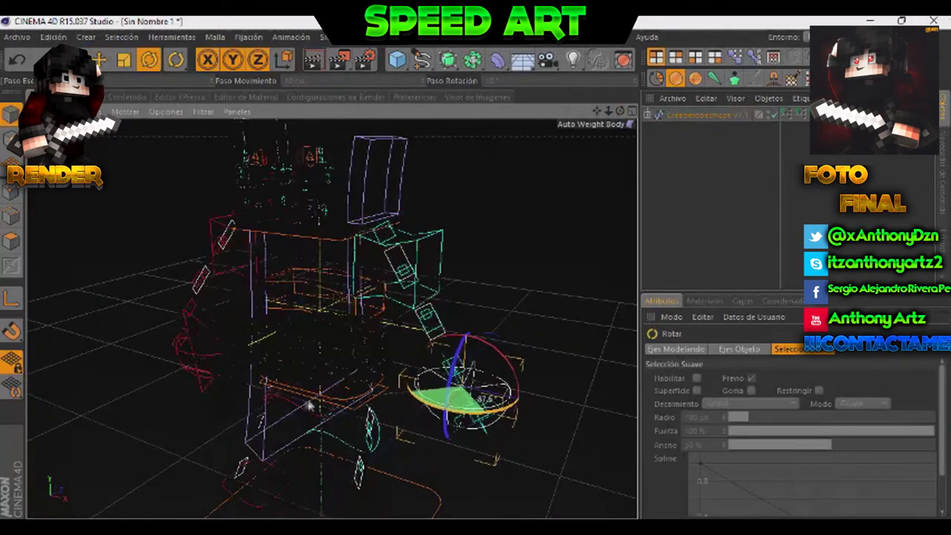
pyautogui.moveTo(386, 434); pyautogui.dragTo(421, 422)
pyautogui.moveTo(520, 413); pyautogui.dragTo(462, 394)
# Fine-tune the position of the left hand beside the sword.
pyautogui.keyDown('alt'); pyautogui.moveTo(467, 357); pyautogui.dragTo(465, 305); pyautogui.keyUp('alt')
pyautogui.moveTo(437, 419); pyautogui.dragTo(423, 421)
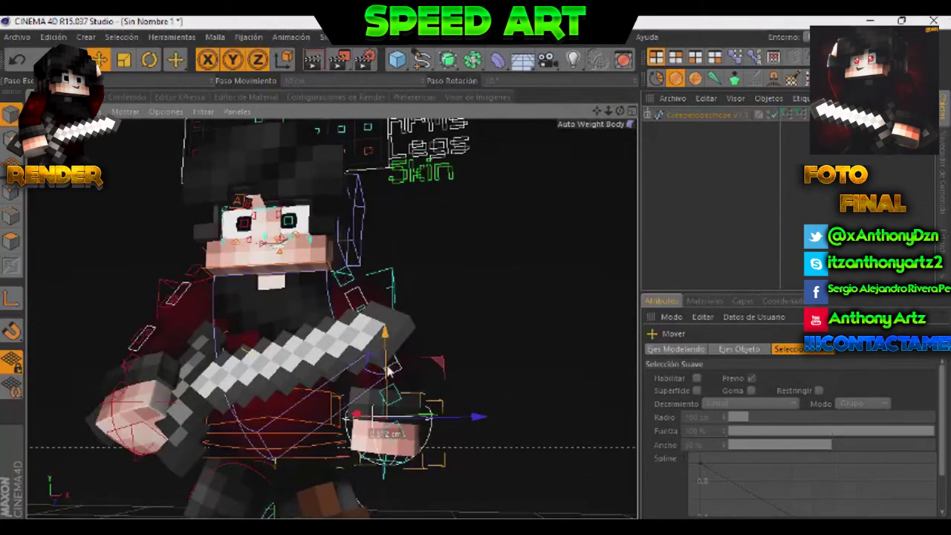
pyautogui.press('r')
pyautogui.click(784, 250)
# Select the body and back controls together with the Doblar bend object and rotate the upper body.
pyautogui.moveTo(620, 111); pyautogui.dragTo(238, 423)
pyautogui.moveTo(620, 111); pyautogui.dragTo(392, 405)
pyautogui.click(393, 405)
pyautogui.moveTo(620, 110); pyautogui.dragTo(420, 267)
pyautogui.keyDown('alt'); pyautogui.moveTo(340, 340); pyautogui.dragTo(420, 279); pyautogui.keyUp('alt')
pyautogui.moveTo(513, 222); pyautogui.dragTo(453, 278)
pyautogui.keyDown('shift'); pyautogui.click(453, 278); pyautogui.keyUp('shift')
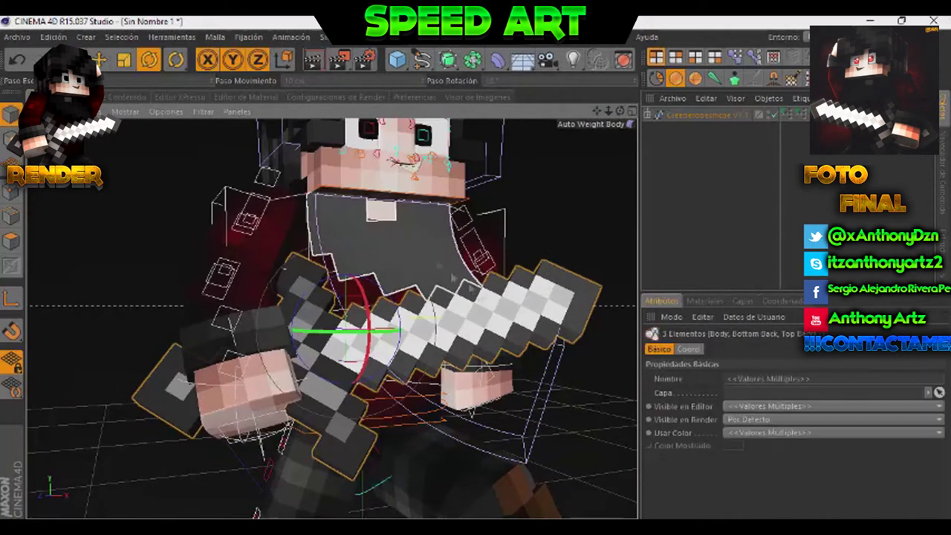
pyautogui.keyDown('shift'); pyautogui.click(529, 424); pyautogui.keyUp('shift')
pyautogui.moveTo(376, 331); pyautogui.dragTo(394, 368)
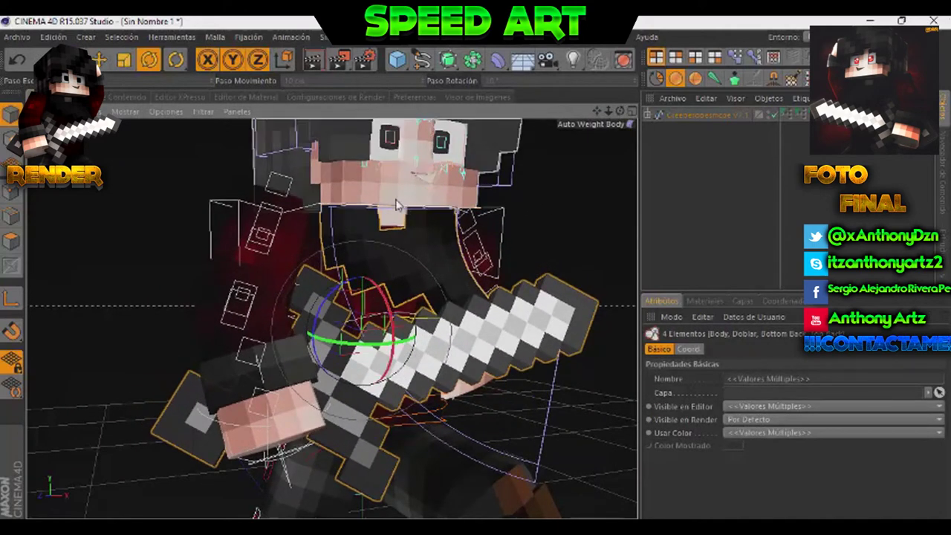
# Turn and tilt the head relative to the torso.
pyautogui.click(397, 206)
pyautogui.moveTo(400, 201)
pyautogui.mouseDown()
pyautogui.moveTo(396, 223)
pyautogui.moveTo(397, 208)
pyautogui.mouseUp()
pyautogui.click(538, 191)
pyautogui.keyDown('alt'); pyautogui.moveTo(331, 319); pyautogui.dragTo(435, 269); pyautogui.keyUp('alt')
pyautogui.moveTo(620, 110); pyautogui.dragTo(538, 178)
pyautogui.click(504, 189)
pyautogui.moveTo(451, 214)
pyautogui.mouseDown()
pyautogui.moveTo(463, 184)
pyautogui.moveTo(451, 226)
pyautogui.mouseUp()
# Add a camera framing the posed character.
pyautogui.moveTo(620, 111); pyautogui.dragTo(478, 272)
pyautogui.click(548, 59)
pyautogui.moveTo(620, 111); pyautogui.dragTo(475, 270)
# Rotate the L_Shoulder control to raise the left arm beside the face, checking it through the camera.
pyautogui.click(444, 289)
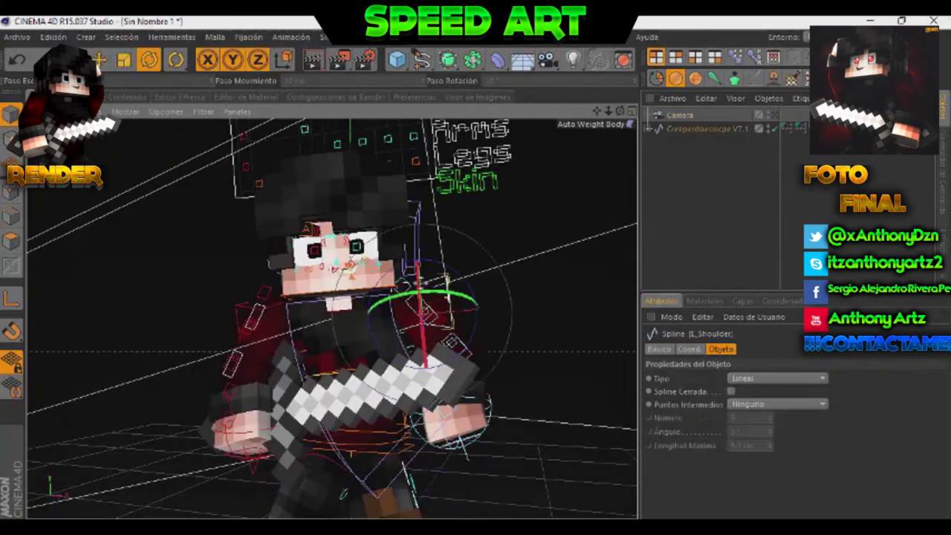
pyautogui.keyDown('alt'); pyautogui.moveTo(421, 136); pyautogui.dragTo(168, 144); pyautogui.keyUp('alt')
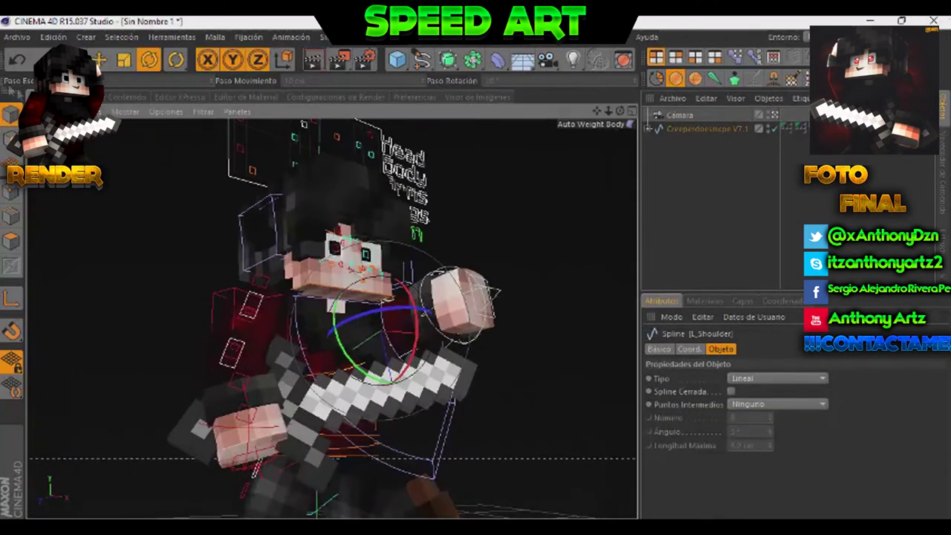
pyautogui.click(775, 115)
# Rotate the left Wrist control outside the camera view, then return to the camera view.
pyautogui.moveTo(620, 111); pyautogui.dragTo(476, 272)
pyautogui.moveTo(444, 347); pyautogui.dragTo(402, 353)
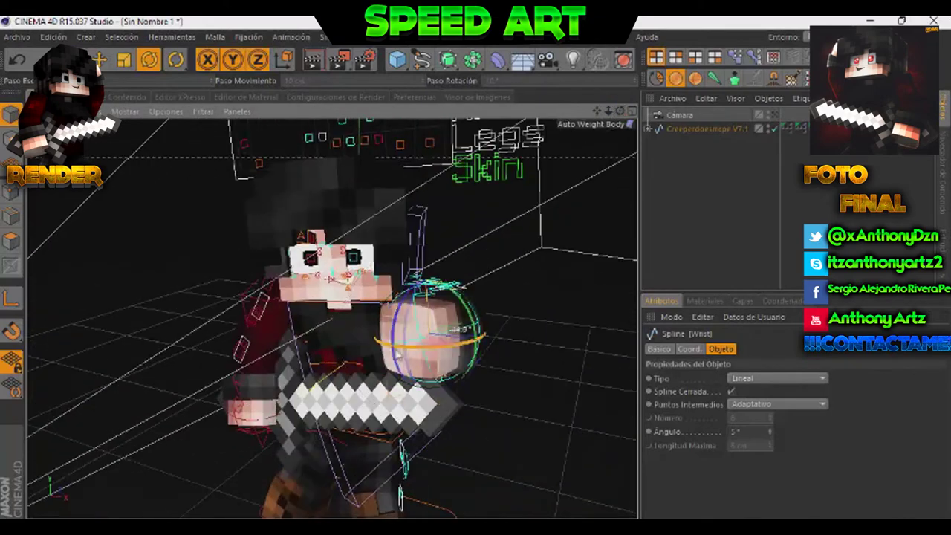
pyautogui.click(775, 115)
pyautogui.click(724, 245)
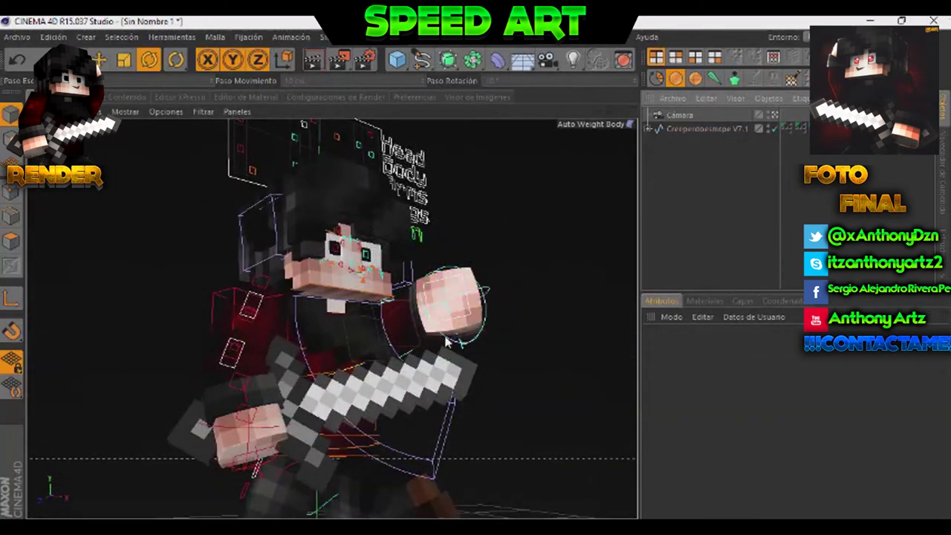
# Move the left hand control up so the hand rests at the side of the head.
pyautogui.click(453, 341)
pyautogui.click(100, 59)
pyautogui.moveTo(443, 308); pyautogui.dragTo(456, 219)
pyautogui.keyDown('alt'); pyautogui.moveTo(471, 275); pyautogui.dragTo(478, 277); pyautogui.keyUp('alt')
pyautogui.click(775, 116)
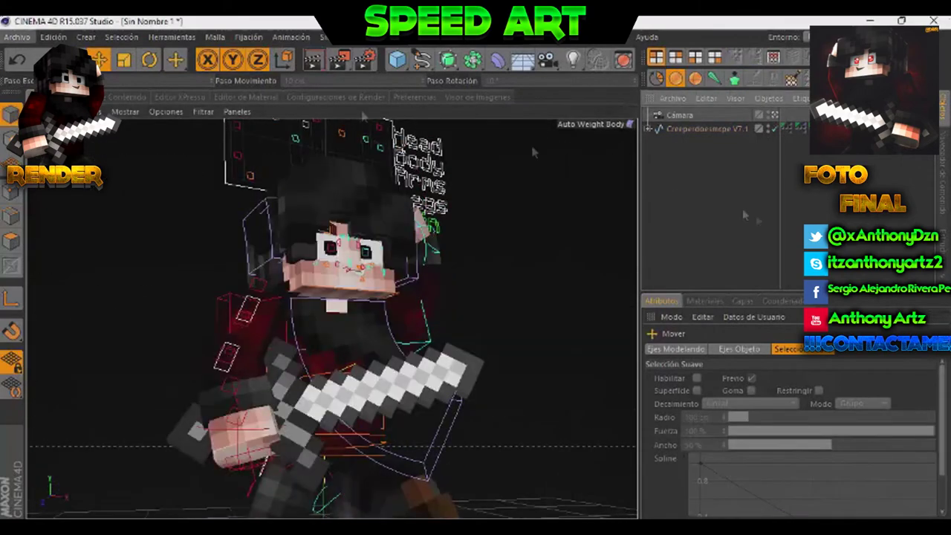
# Open the light room scene file Lightroom-v1(3).c4d.
pyautogui.click(17, 36)
pyautogui.click(29, 71)
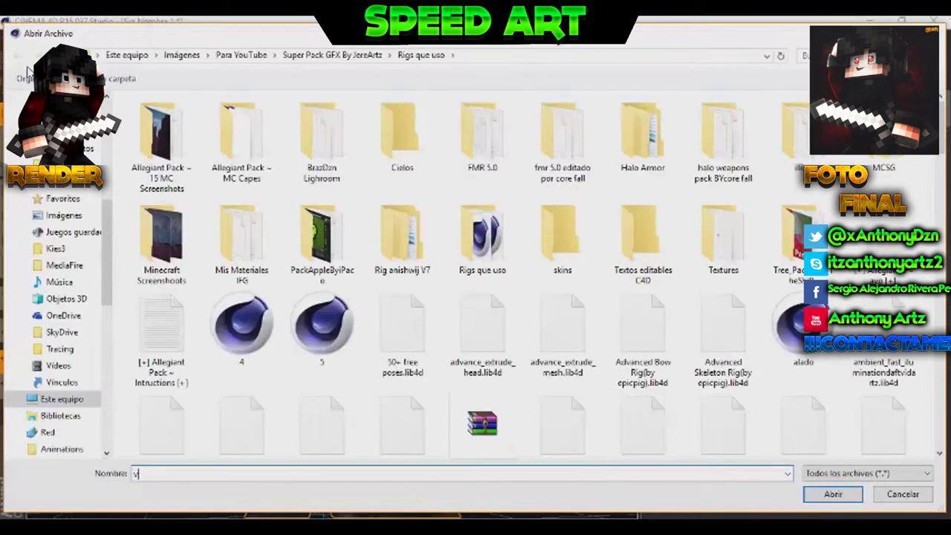
pyautogui.write('light')
pyautogui.press('Down')
pyautogui.press('Down')
pyautogui.press('Down')
pyautogui.press('Up')
pyautogui.press('Return')
# Paste the character rig and camera into the light room scene and frame the character through the camera.
pyautogui.hotkey('ctrl', 'v')
pyautogui.click(775, 115)
pyautogui.click(715, 299)
pyautogui.moveTo(609, 112); pyautogui.dragTo(713, 141)
pyautogui.click(775, 115)
pyautogui.moveTo(620, 112); pyautogui.dragTo(478, 272)
pyautogui.click(228, 201)
pyautogui.moveTo(250, 133); pyautogui.dragTo(522, 327)
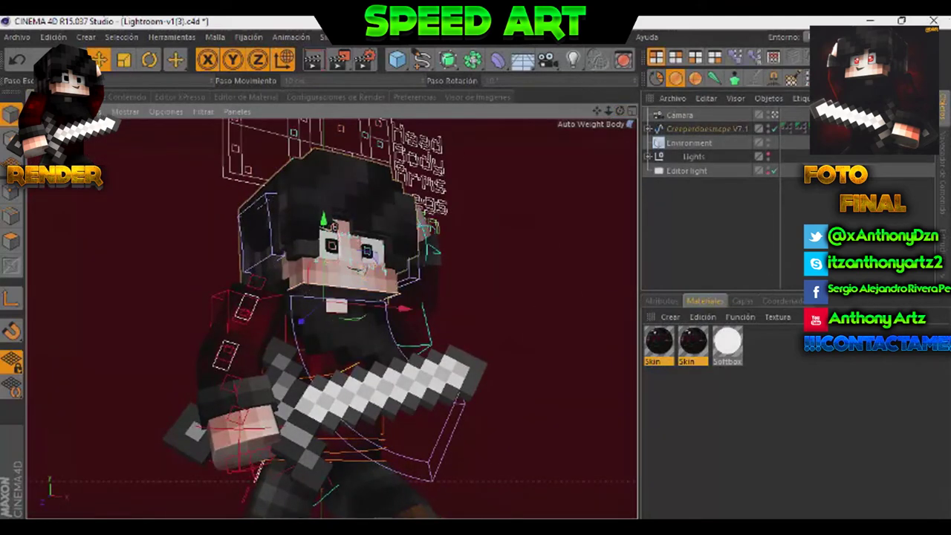
pyautogui.click(893, 471)
# Set the render output file to 235 in the Animations folder and render the scene.
pyautogui.click(336, 97)
pyautogui.click(72, 155)
pyautogui.click(617, 170)
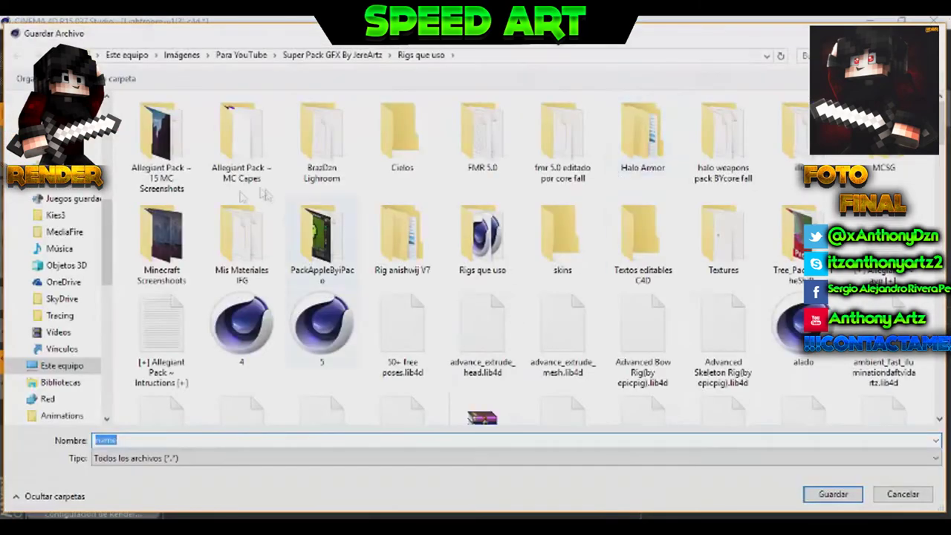
pyautogui.moveTo(942, 115); pyautogui.dragTo(942, 344)
pyautogui.click(518, 442)
pyautogui.write('235')
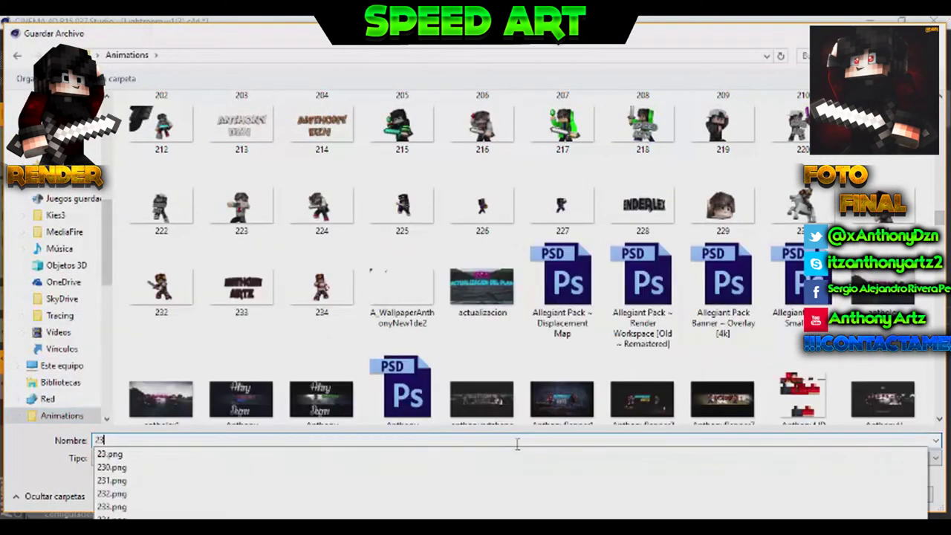
pyautogui.press('Return')
pyautogui.hotkey('shift', 'r')
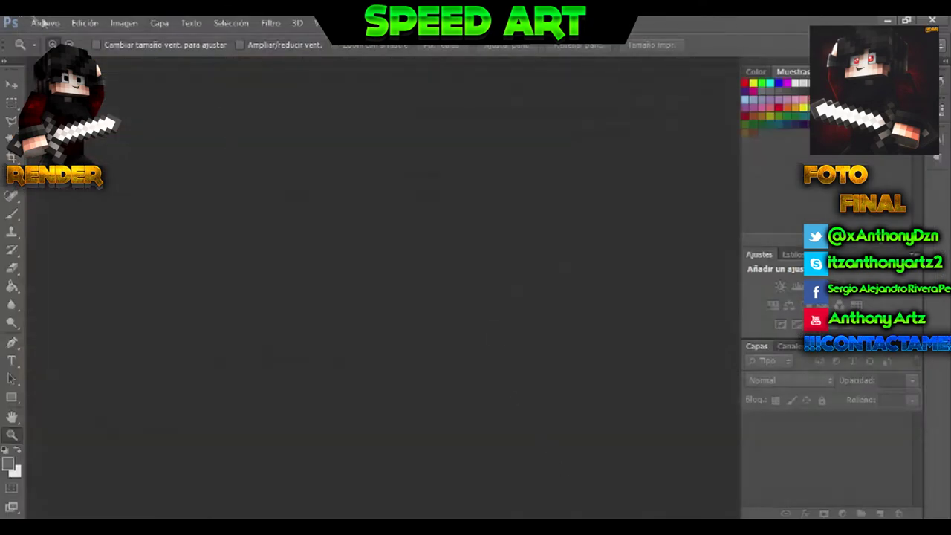
# Switch to Photoshop and create a new square document with a transparent background.
pyautogui.click(41, 23)
pyautogui.click(46, 35)
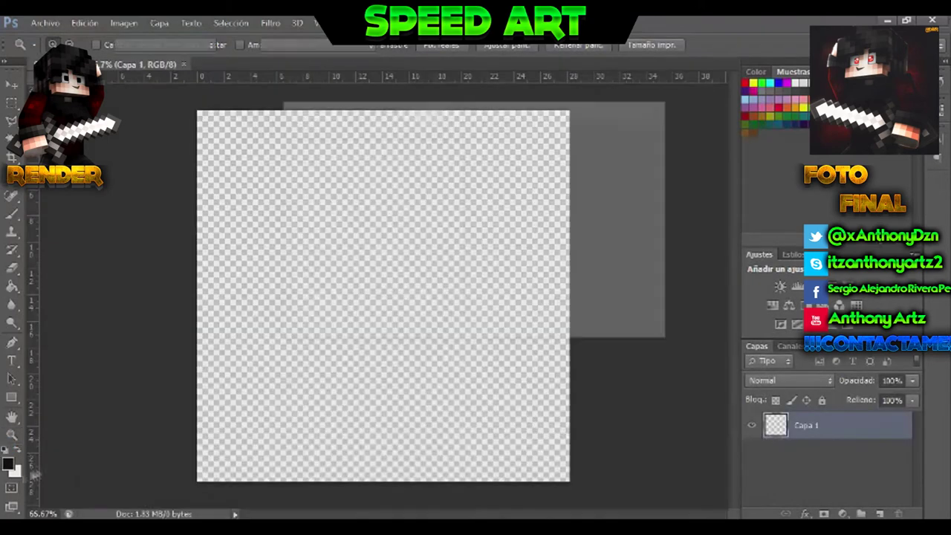
# Set the background colour to red and fill the layer with the Clouds (Nubes) filter.
pyautogui.click(14, 470)
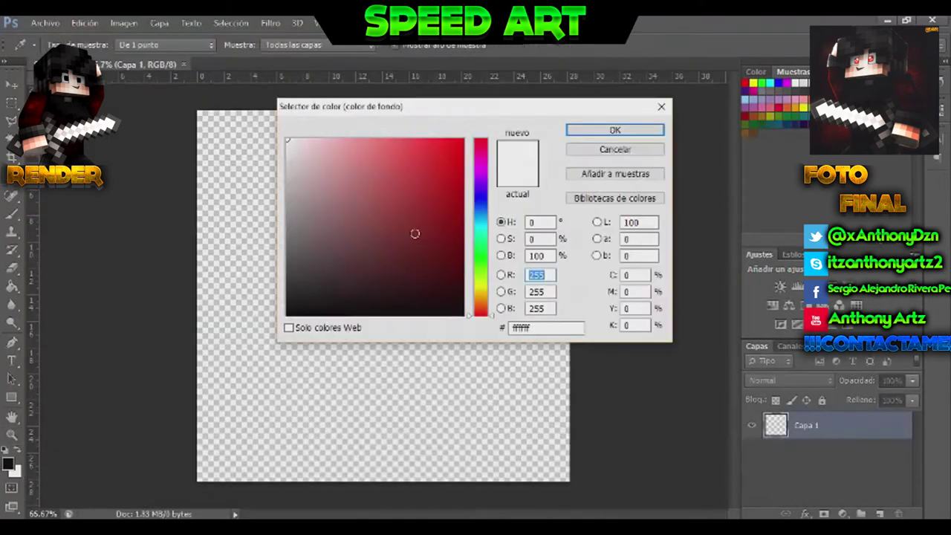
pyautogui.click(614, 130)
pyautogui.press('z')
pyautogui.click(270, 23)
pyautogui.moveTo(313, 213)
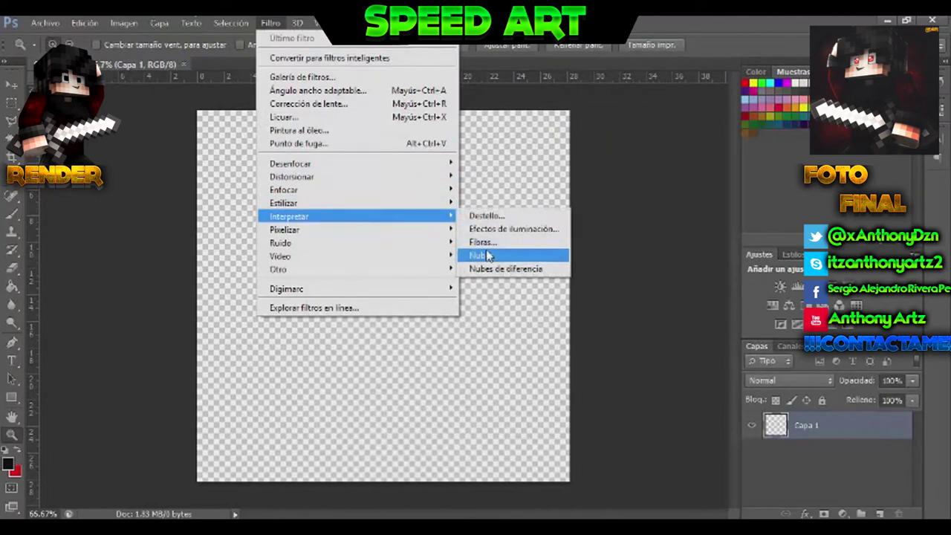
pyautogui.click(487, 257)
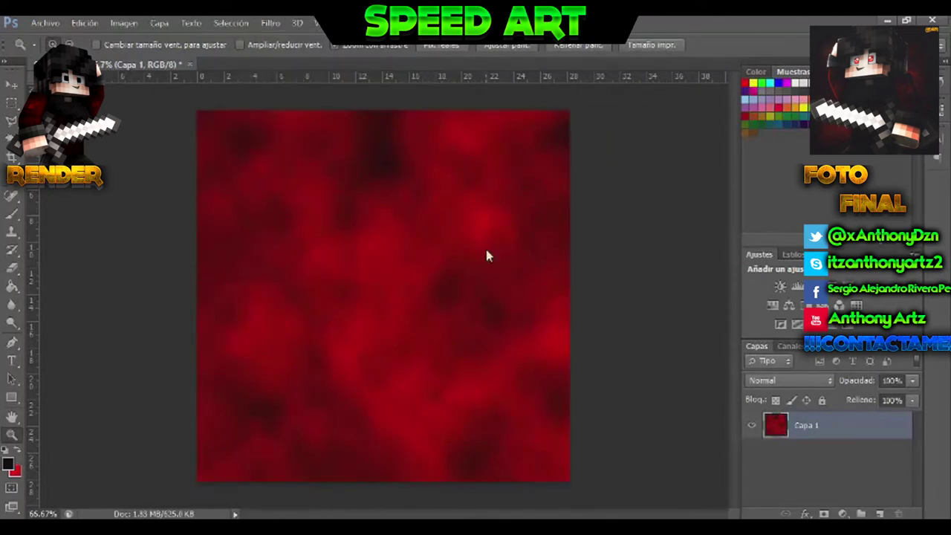
# Create a second document, set the background colour to a light grey and render grey clouds in it.
pyautogui.click(44, 23)
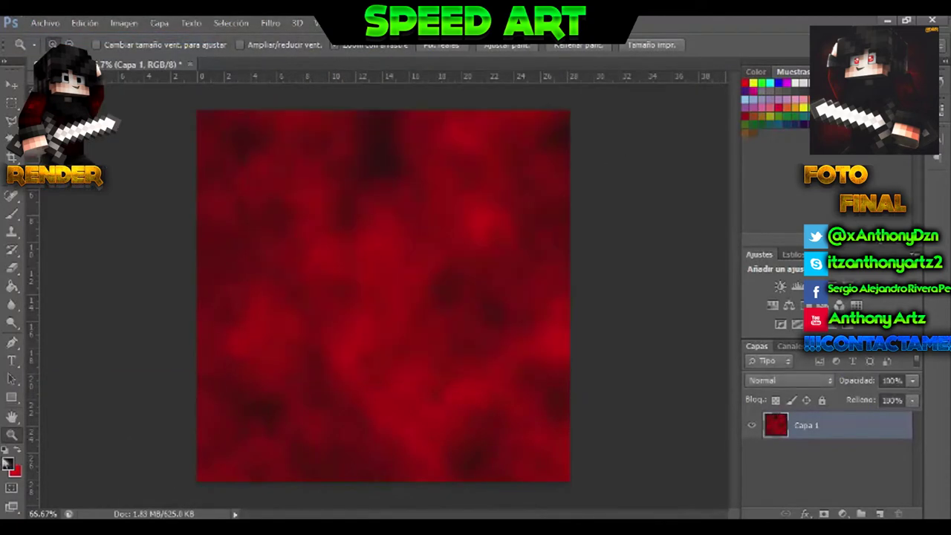
pyautogui.click(14, 472)
pyautogui.moveTo(319, 204); pyautogui.dragTo(176, 171)
pyautogui.click(615, 130)
pyautogui.click(272, 24)
pyautogui.moveTo(297, 218)
pyautogui.click(486, 257)
# Bring the grey clouds into the red document as a new layer and scale it to about 173.6% by 108.88%.
pyautogui.press('v')
pyautogui.moveTo(405, 249)
pyautogui.mouseDown()
pyautogui.moveTo(148, 66)
pyautogui.moveTo(395, 353)
pyautogui.moveTo(418, 249)
pyautogui.moveTo(407, 249)
pyautogui.mouseUp()
pyautogui.hotkey('ctrl', 't')
pyautogui.moveTo(571, 296); pyautogui.dragTo(792, 296)
pyautogui.moveTo(610, 308); pyautogui.dragTo(507, 301)
pyautogui.moveTo(95, 474); pyautogui.dragTo(43, 507)
pyautogui.moveTo(371, 312); pyautogui.dragTo(410, 295)
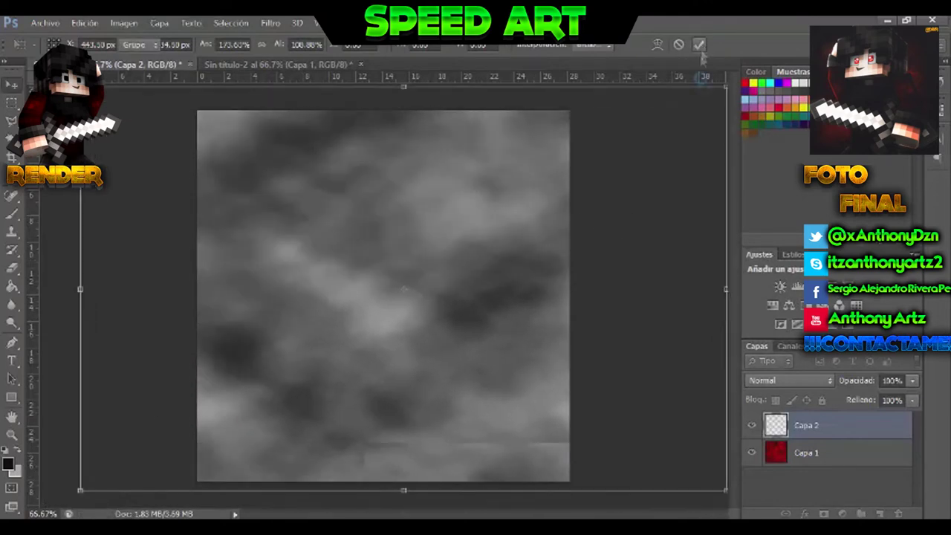
pyautogui.click(699, 44)
# Change the blend mode of the grey cloud layer, Capa 2.
pyautogui.click(790, 381)
pyautogui.click(766, 188)
# Place the nubes cloud image in the red document and scale it to about 200.46% so it fills the canvas.
pyautogui.click(45, 23)
pyautogui.click(102, 251)
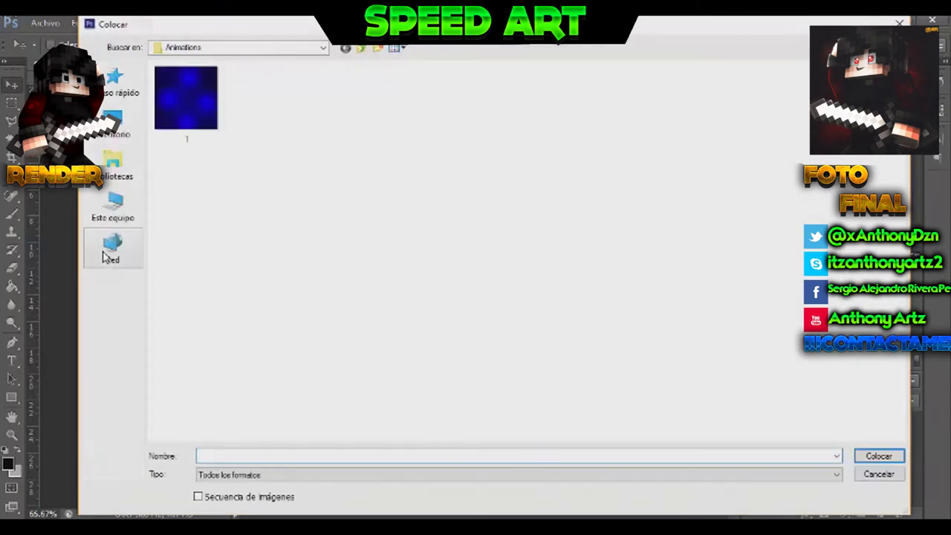
pyautogui.press('Escape')
pyautogui.moveTo(431, 298); pyautogui.dragTo(339, 211)
pyautogui.keyDown('shift'); pyautogui.moveTo(385, 295); pyautogui.dragTo(563, 510); pyautogui.keyUp('shift')
pyautogui.moveTo(559, 471); pyautogui.dragTo(570, 484)
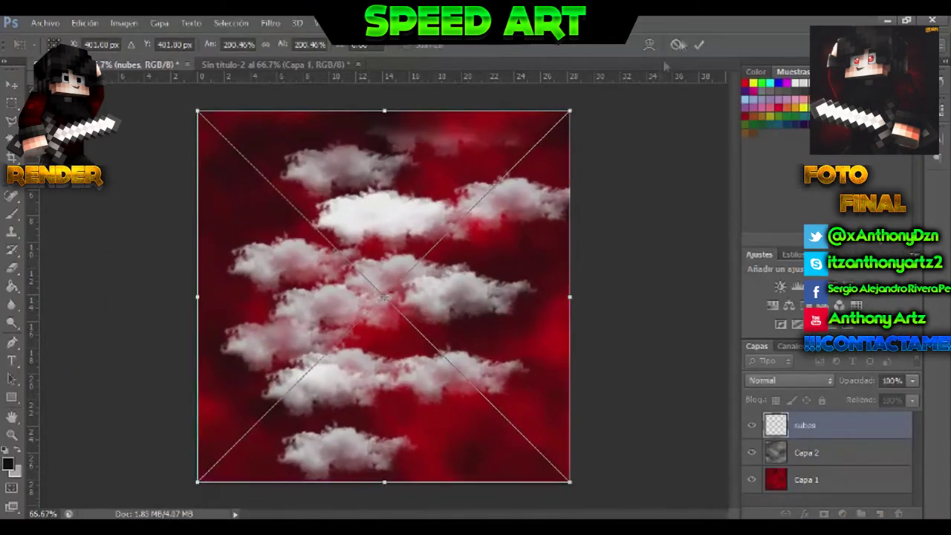
pyautogui.press('Return')
# Set the blend mode of the nubes layer to Superponer (Overlay).
pyautogui.click(795, 380)
pyautogui.click(776, 197)
pyautogui.click(790, 381)
pyautogui.click(773, 200)
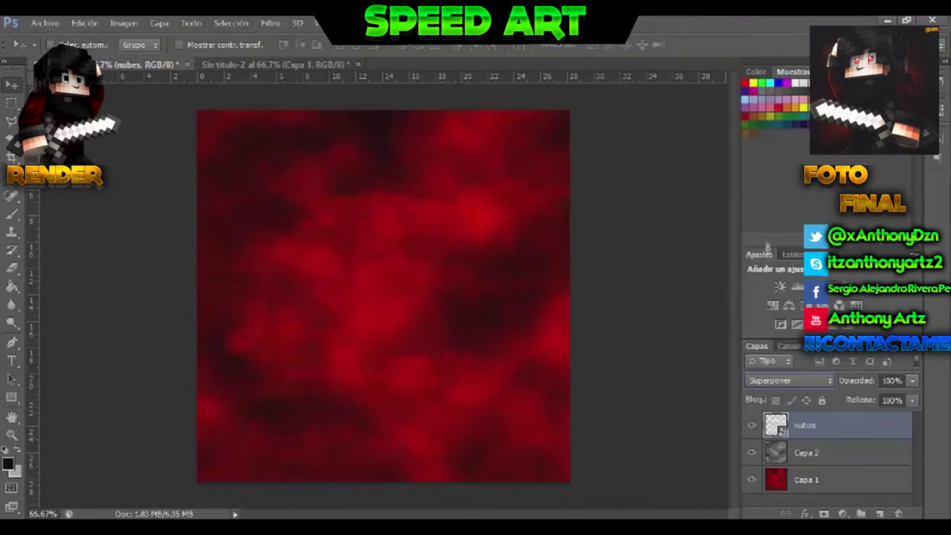
# Paint a dark vignette with a large, soft black brush around the canvas edges on a new layer.
pyautogui.click(59, 45)
pyautogui.moveTo(107, 96); pyautogui.dragTo(122, 97)
pyautogui.moveTo(566, 116); pyautogui.dragTo(387, 482)
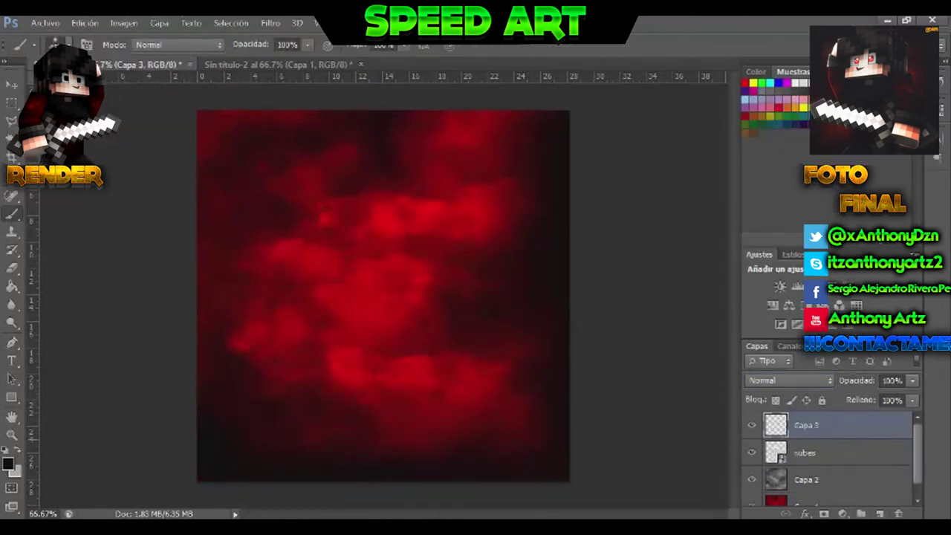
pyautogui.moveTo(204, 455); pyautogui.dragTo(546, 119)
# Close the grey clouds document without saving it and open the character render 235.png.
pyautogui.click(361, 66)
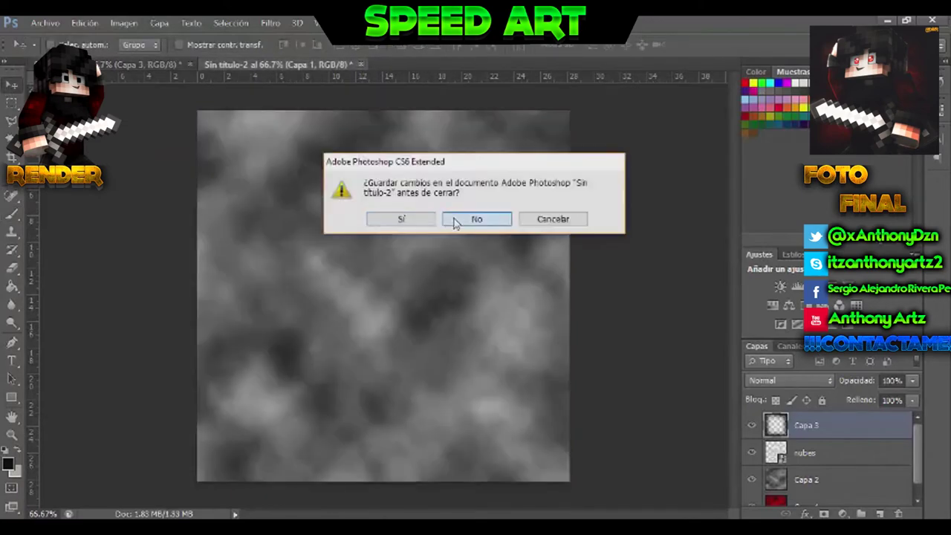
pyautogui.click(457, 221)
pyautogui.click(45, 23)
pyautogui.click(49, 51)
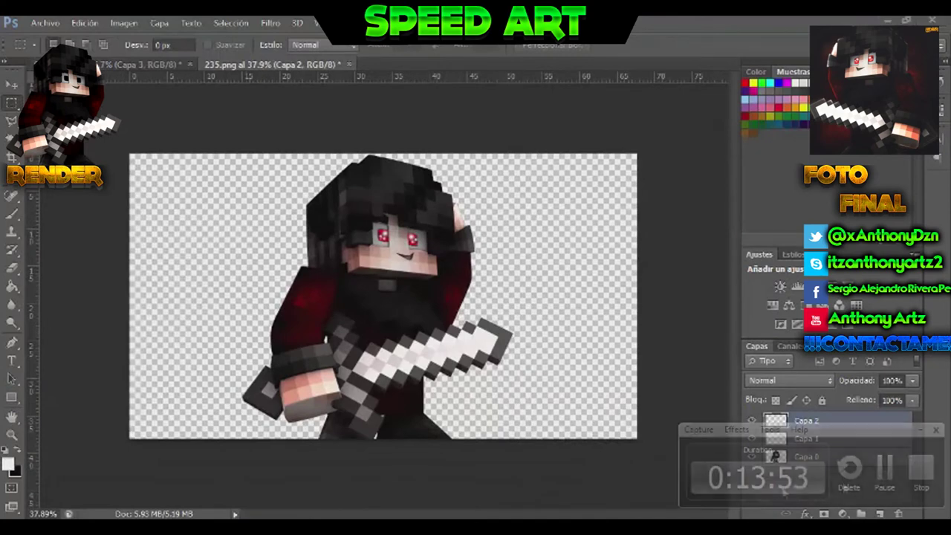
# Add a linear Gradient Overlay in Luz suave to the character layer, Capa 0, adjusting its angle and opacity.
pyautogui.rightClick(803, 476)
pyautogui.click(647, 47)
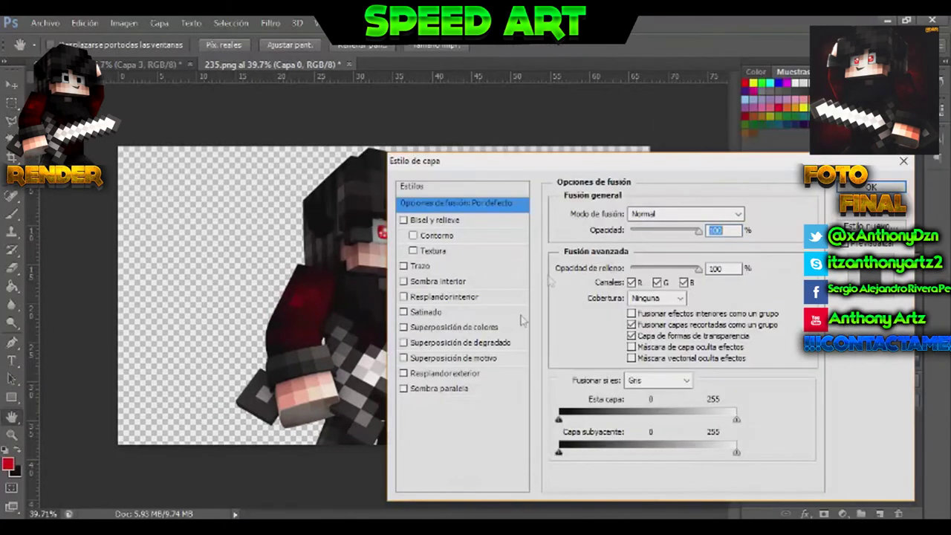
pyautogui.click(490, 343)
pyautogui.click(652, 214)
pyautogui.click(649, 269)
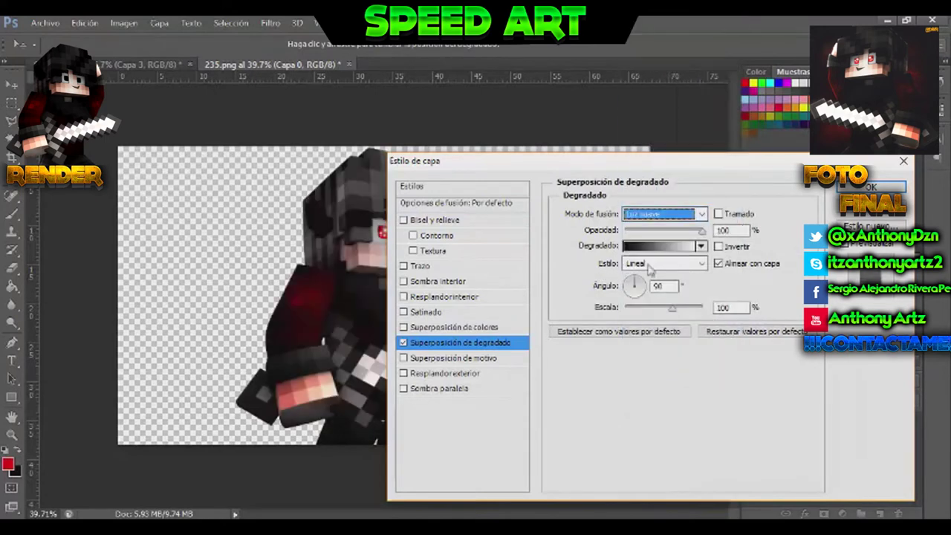
pyautogui.moveTo(465, 161); pyautogui.dragTo(581, 201)
pyautogui.click(756, 320)
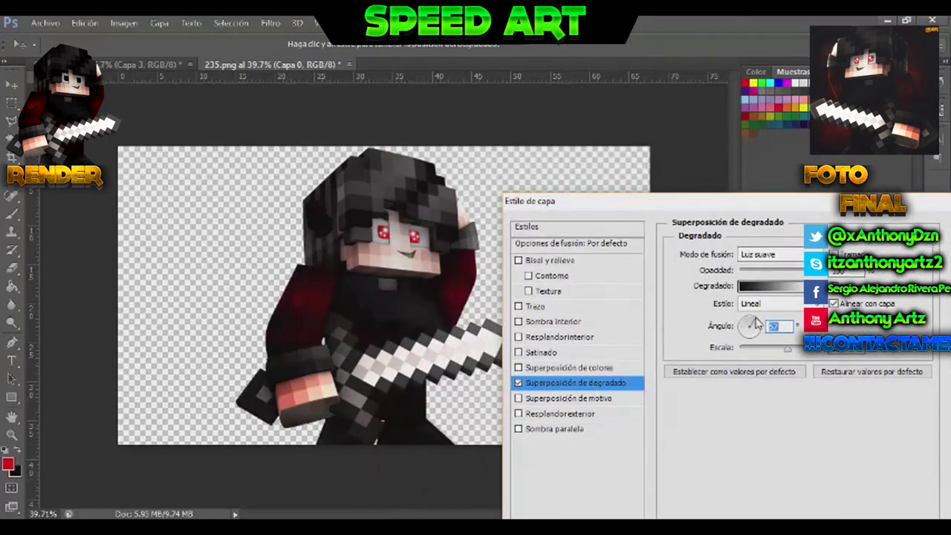
pyautogui.click(779, 272)
pyautogui.moveTo(693, 201); pyautogui.dragTo(607, 168)
# Enable an Inner Glow on Capa 0 with the Sobreexponer color blend mode and a near-white glow colour.
pyautogui.click(344, 318)
pyautogui.click(754, 220)
pyautogui.click(750, 153)
pyautogui.click(679, 271)
pyautogui.moveTo(365, 158); pyautogui.dragTo(287, 139)
pyautogui.click(592, 131)
# Try the Inner Glow without the Gradient Overlay, using Sobreexponer color and a size of 40 px.
pyautogui.click(481, 302)
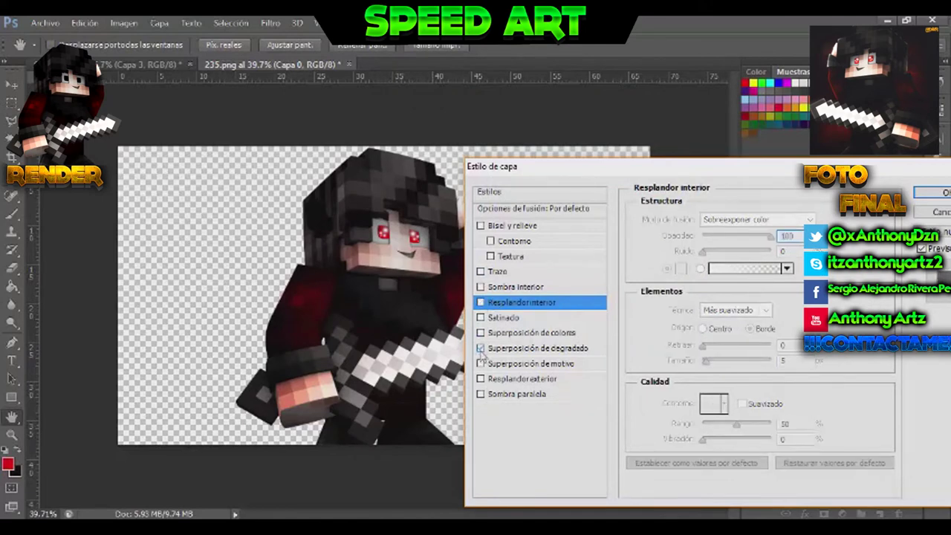
pyautogui.click(481, 302)
pyautogui.click(754, 219)
pyautogui.click(750, 153)
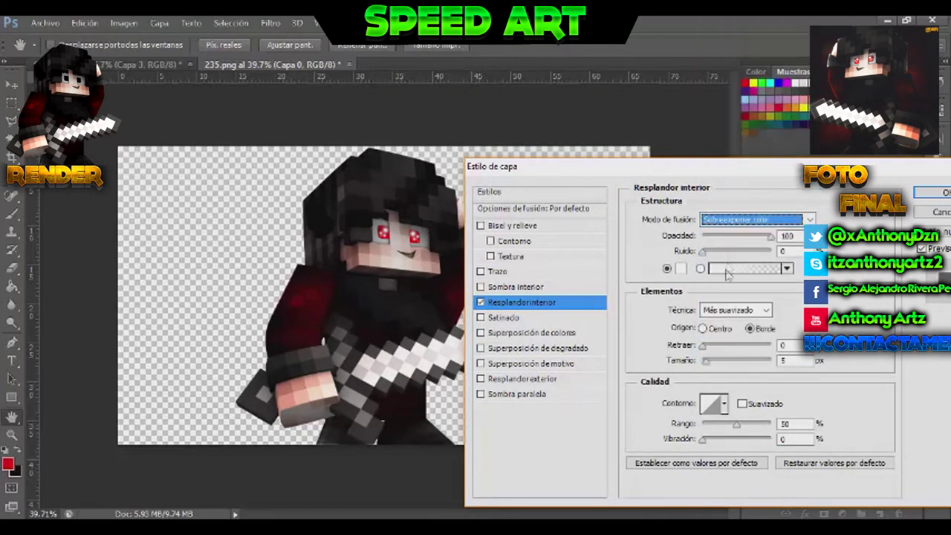
pyautogui.moveTo(710, 360); pyautogui.dragTo(753, 364)
pyautogui.write('40')
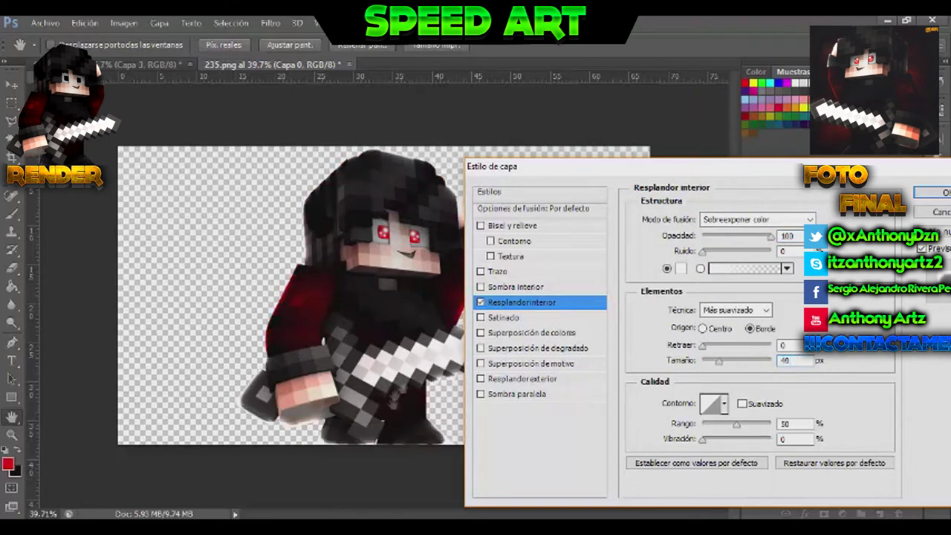
# Re-enable the Gradient Overlay and try another blend mode for the Inner Glow.
pyautogui.click(481, 348)
pyautogui.click(754, 219)
pyautogui.click(743, 192)
pyautogui.moveTo(770, 236)
pyautogui.mouseDown()
pyautogui.moveTo(712, 238)
pyautogui.moveTo(773, 238)
pyautogui.mouseUp()
# Enable the Satin effect on Capa 0 in Luz suave with a very low opacity of about 7%.
pyautogui.click(482, 318)
pyautogui.click(512, 319)
pyautogui.click(726, 220)
pyautogui.click(725, 191)
pyautogui.moveTo(715, 240); pyautogui.dragTo(709, 242)
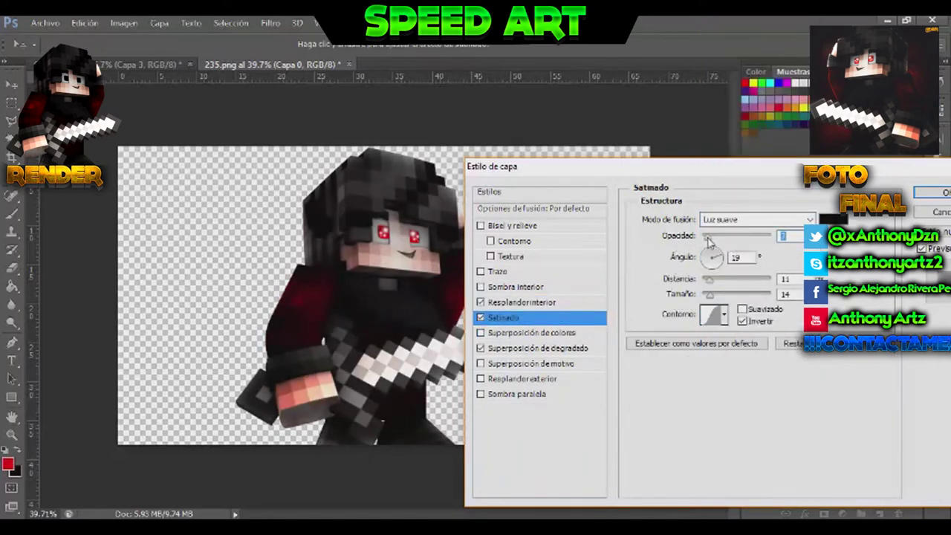
# Set the Inner Glow to Sobreexponer color with a smaller size and apply the layer style.
pyautogui.click(499, 304)
pyautogui.click(732, 220)
pyautogui.click(731, 142)
pyautogui.moveTo(716, 361); pyautogui.dragTo(715, 363)
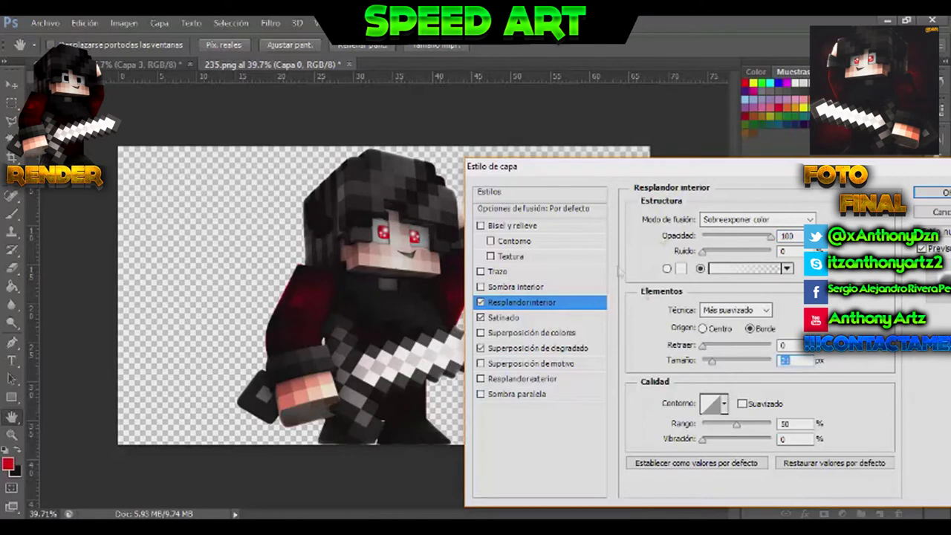
pyautogui.click(937, 194)
# Duplicate the character layer, Capa 0, until there are five copies.
pyautogui.click(908, 478)
pyautogui.click(883, 463)
pyautogui.hotkey('ctrl', 'j')
pyautogui.hotkey('ctrl', 'j')
pyautogui.hotkey('ctrl', 'j')
pyautogui.hotkey('ctrl', 'j')
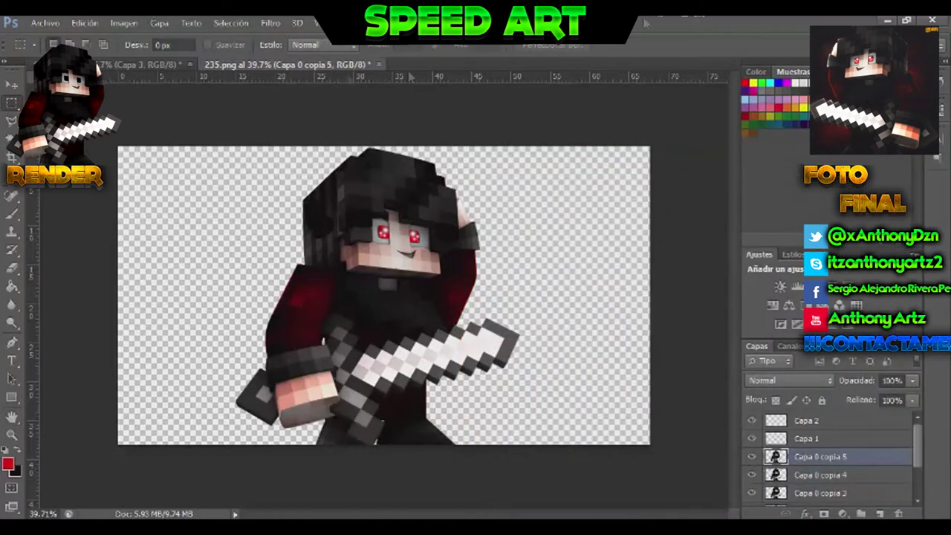
# Apply the Plastificado (Plastic Wrap) filter to Capa 0 copia 5, adjusting its settings in the Filter Gallery.
pyautogui.click(269, 23)
pyautogui.click(279, 68)
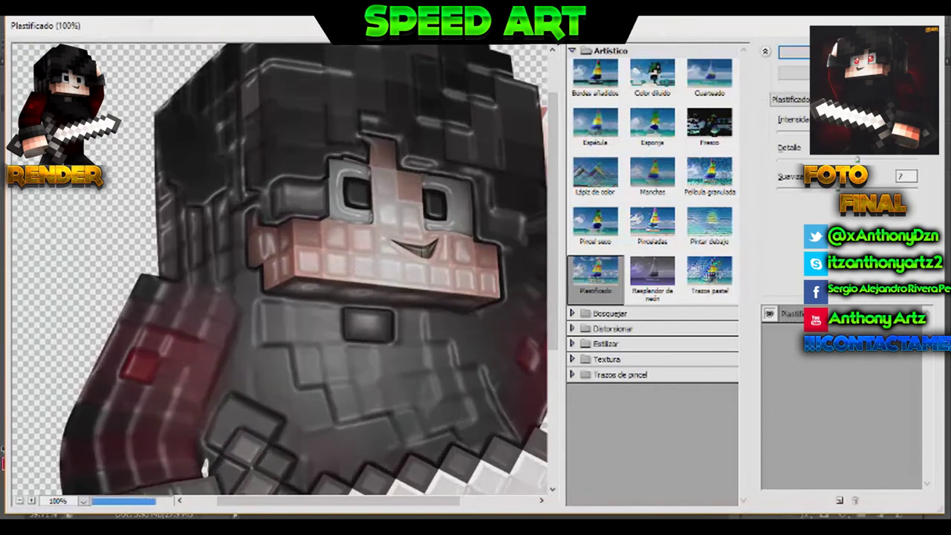
pyautogui.moveTo(858, 160); pyautogui.dragTo(821, 192)
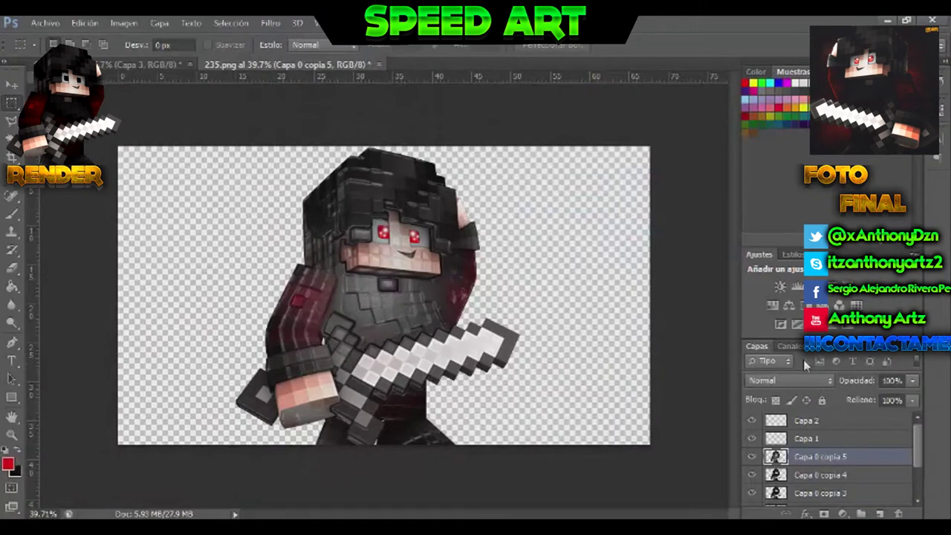
pyautogui.click(790, 380)
pyautogui.press('Escape')
# Erase the plastic effect from the character's face and torso on Capa 0 copia 5 with a resized eraser.
pyautogui.click(11, 268)
pyautogui.click(69, 45)
pyautogui.moveTo(133, 91); pyautogui.dragTo(115, 92)
pyautogui.moveTo(331, 227)
pyautogui.mouseDown()
pyautogui.moveTo(394, 297)
pyautogui.moveTo(346, 415)
pyautogui.mouseUp()
pyautogui.moveTo(424, 324); pyautogui.dragTo(462, 294)
# Try several blend modes on the plastic-wrapped layer, Capa 0 copia 5.
pyautogui.click(809, 381)
pyautogui.click(776, 204)
pyautogui.click(795, 381)
pyautogui.click(775, 191)
pyautogui.click(789, 379)
pyautogui.click(794, 221)
# Set Capa 0 copia 5 to the Normal blend mode and lower its opacity.
pyautogui.click(789, 380)
pyautogui.click(773, 22)
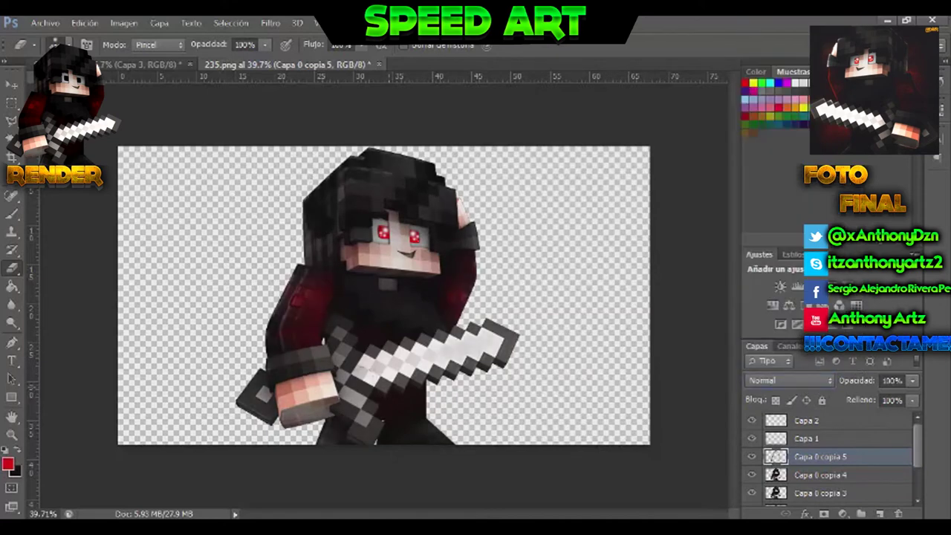
pyautogui.moveTo(871, 383); pyautogui.dragTo(828, 385)
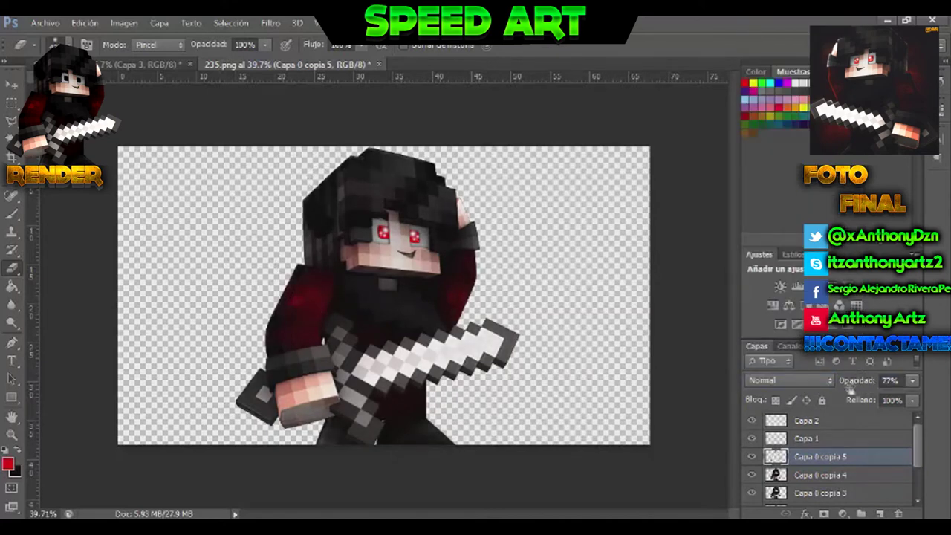
# Apply an Estilizar filter from the Filter Gallery to Capa 0 copia 4 and set the layer to Luz suave.
pyautogui.click(271, 22)
pyautogui.click(304, 83)
pyautogui.click(573, 359)
pyautogui.click(574, 343)
pyautogui.click(596, 369)
pyautogui.click(836, 52)
pyautogui.click(789, 380)
pyautogui.click(773, 208)
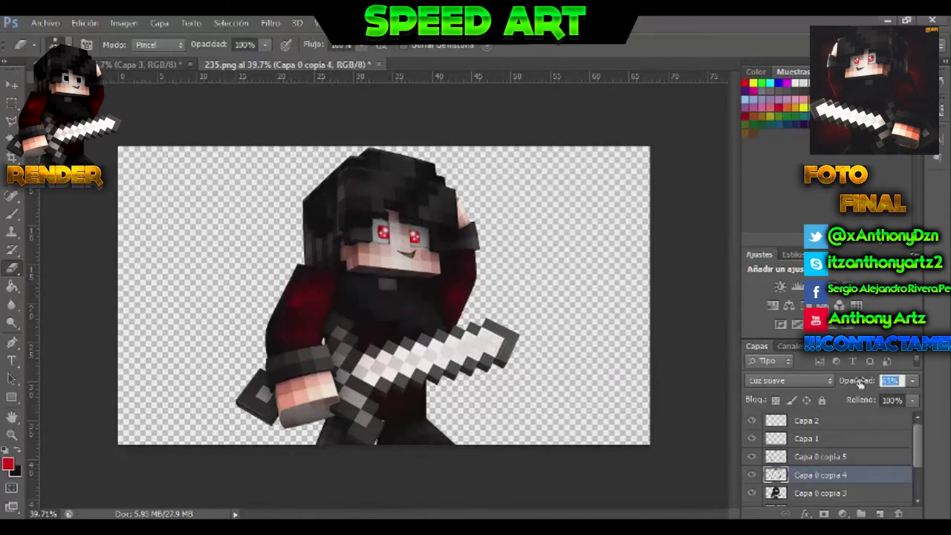
# Apply a roughly horizontal Motion Blur of 194 pixels to Capa 0 copia 3 and move it below Capa 0.
pyautogui.click(821, 493)
pyautogui.click(270, 23)
pyautogui.click(520, 262)
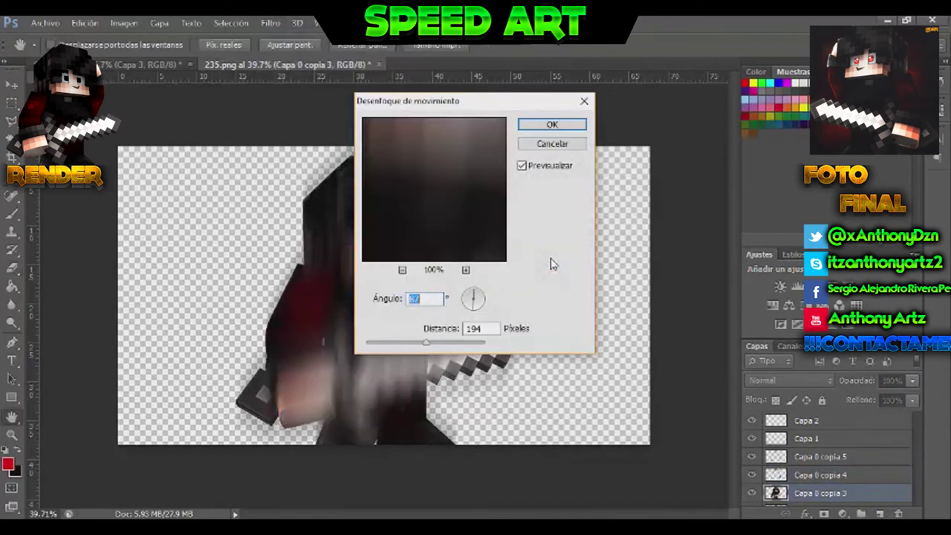
pyautogui.click(557, 124)
pyautogui.scroll(-3, 826, 483)
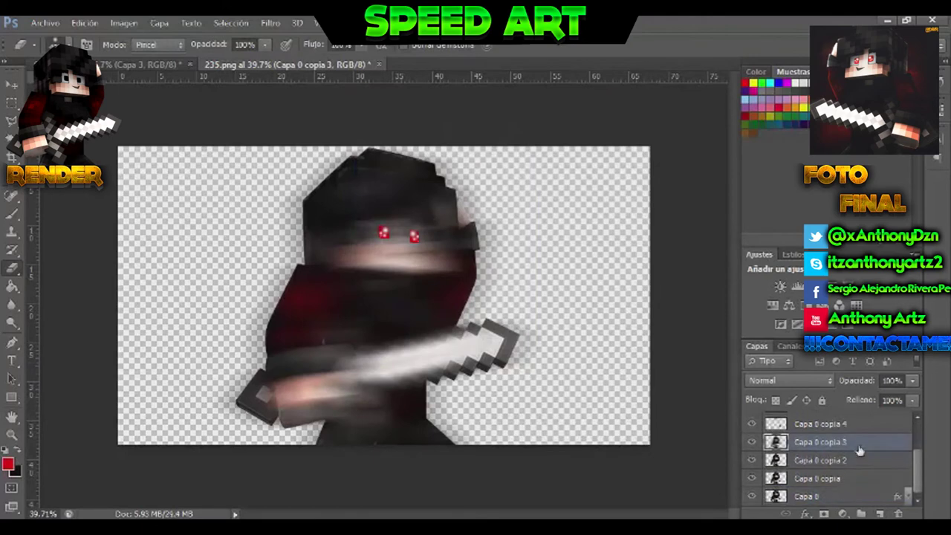
pyautogui.moveTo(850, 448); pyautogui.dragTo(853, 504)
# Apply a blur filter to Capa 0 copia 2 and move it between Capa 0 and Capa 0 copia 3.
pyautogui.click(855, 446)
pyautogui.click(272, 23)
pyautogui.moveTo(290, 163)
pyautogui.click(521, 315)
pyautogui.click(489, 153)
pyautogui.moveTo(848, 446); pyautogui.dragTo(858, 492)
# Apply the Rizo (Ripple) filter at 100%, size Mediano, to Capa 0 copia and move it just below Capa 0.
pyautogui.click(853, 443)
pyautogui.click(271, 23)
pyautogui.moveTo(342, 177)
pyautogui.click(491, 268)
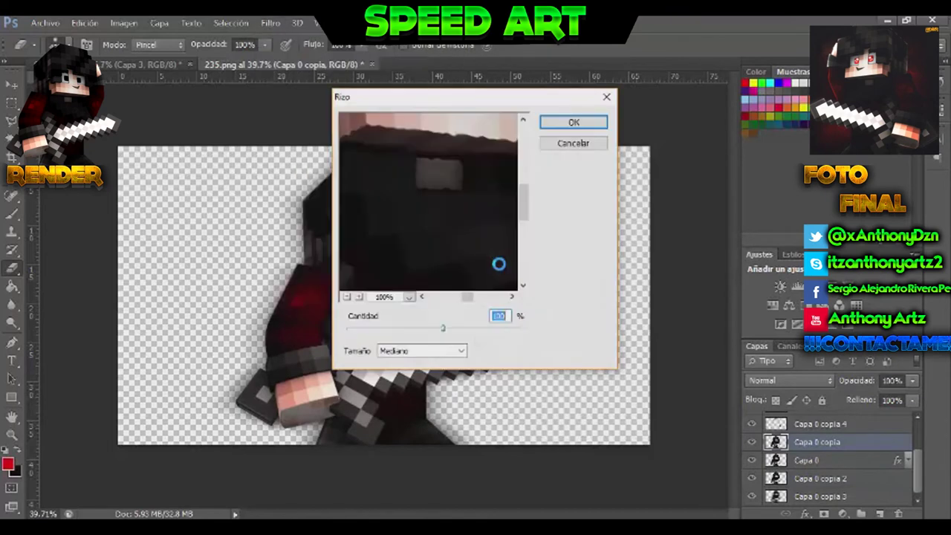
pyautogui.click(573, 122)
pyautogui.moveTo(817, 442); pyautogui.dragTo(810, 462)
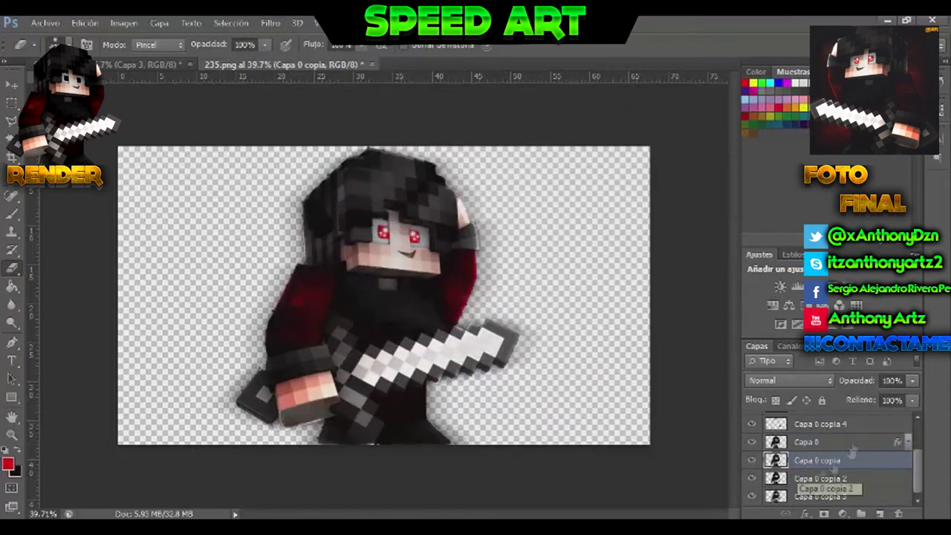
# Gather all the character layers into a new group, Grupo 1, and collapse it.
pyautogui.scroll(5, 803, 469)
pyautogui.click(832, 422)
pyautogui.click(862, 514)
pyautogui.scroll(-5, 866, 499)
pyautogui.click(866, 498)
pyautogui.scroll(5, 863, 476)
pyautogui.keyDown('shift'); pyautogui.click(832, 438); pyautogui.keyUp('shift')
pyautogui.moveTo(829, 438); pyautogui.dragTo(806, 422)
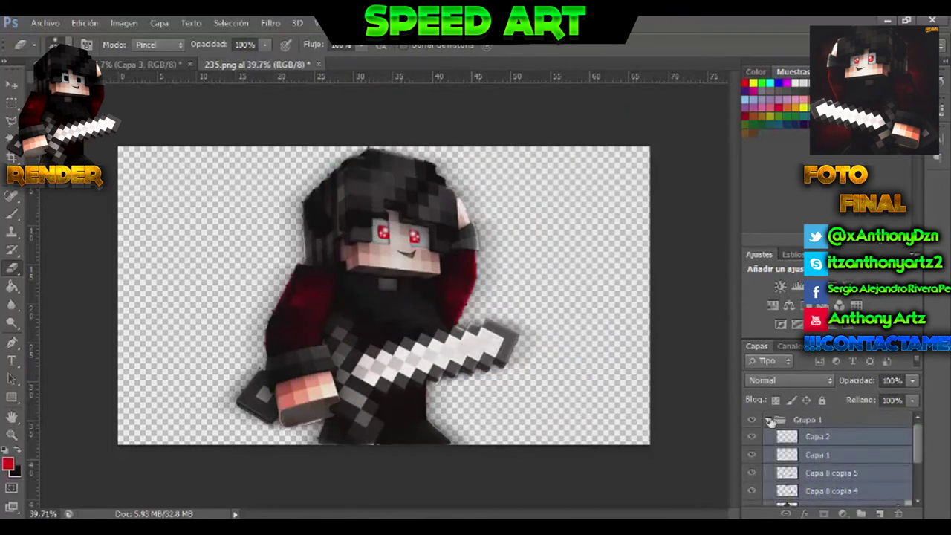
pyautogui.click(770, 420)
# Try a light grey solid colour fill layer in Luz suave above Grupo 1.
pyautogui.click(843, 514)
pyautogui.click(840, 296)
pyautogui.click(481, 290)
pyautogui.click(209, 246)
pyautogui.click(288, 198)
pyautogui.click(287, 188)
pyautogui.click(615, 131)
pyautogui.click(789, 381)
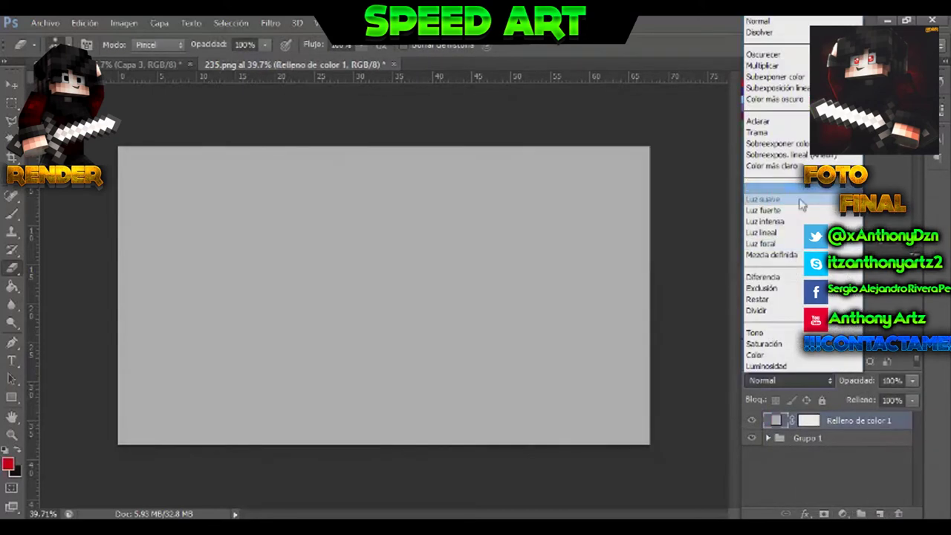
pyautogui.click(802, 201)
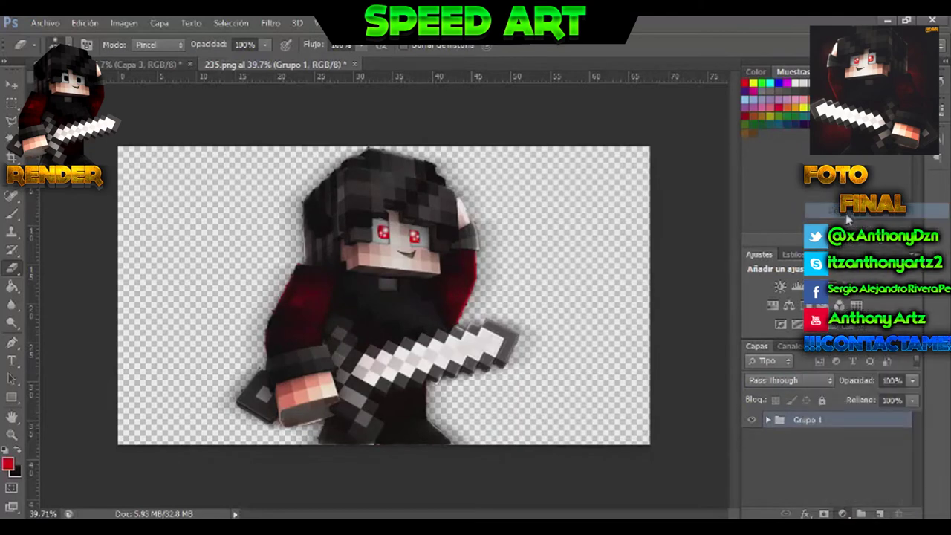
# Add a pale yellow solid colour fill layer (#fffed2) above Grupo 1 and lower its opacity.
pyautogui.click(843, 513)
pyautogui.click(839, 296)
pyautogui.click(481, 286)
pyautogui.click(318, 139)
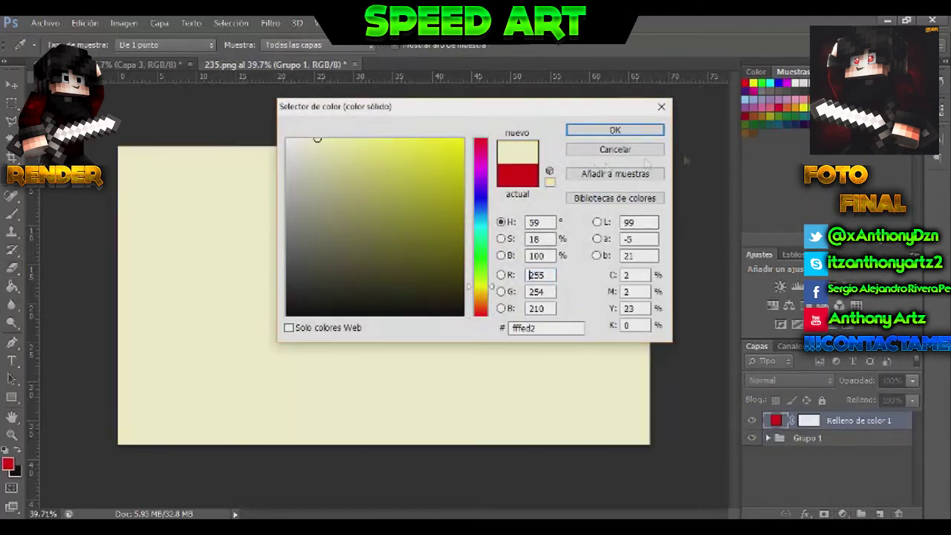
pyautogui.click(615, 130)
pyautogui.moveTo(859, 380); pyautogui.dragTo(815, 392)
# Add a Brillo/contraste adjustment layer and slightly reduce the brightness.
pyautogui.click(843, 513)
pyautogui.click(852, 254)
pyautogui.moveTo(778, 178); pyautogui.dragTo(765, 176)
# Add a Curves adjustment layer with a mild S-curve, lowering the shadows and raising the highlights.
pyautogui.click(843, 514)
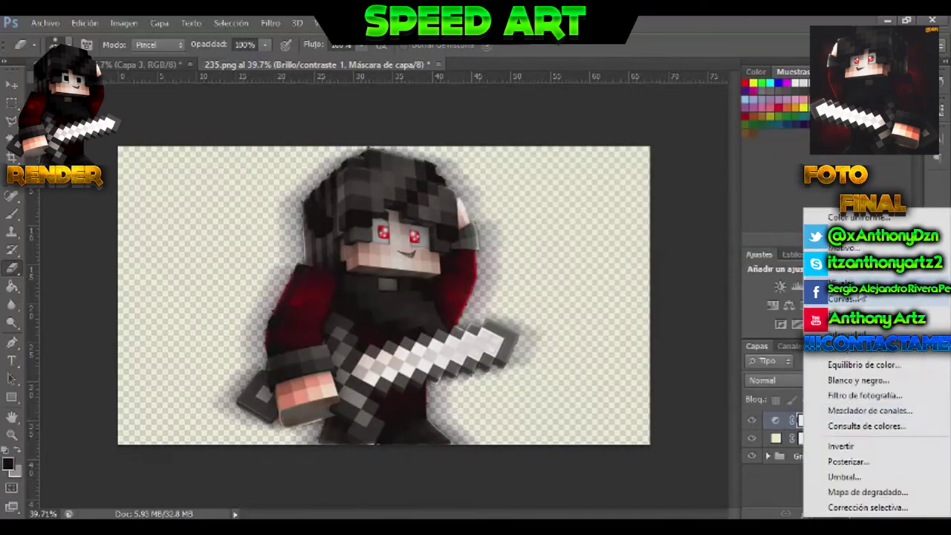
pyautogui.click(851, 227)
pyautogui.moveTo(751, 307); pyautogui.dragTo(751, 325)
pyautogui.moveTo(808, 261); pyautogui.dragTo(808, 246)
# Add an Exposure adjustment layer with exposure at about +0.20 and lower the layer's opacity.
pyautogui.click(843, 513)
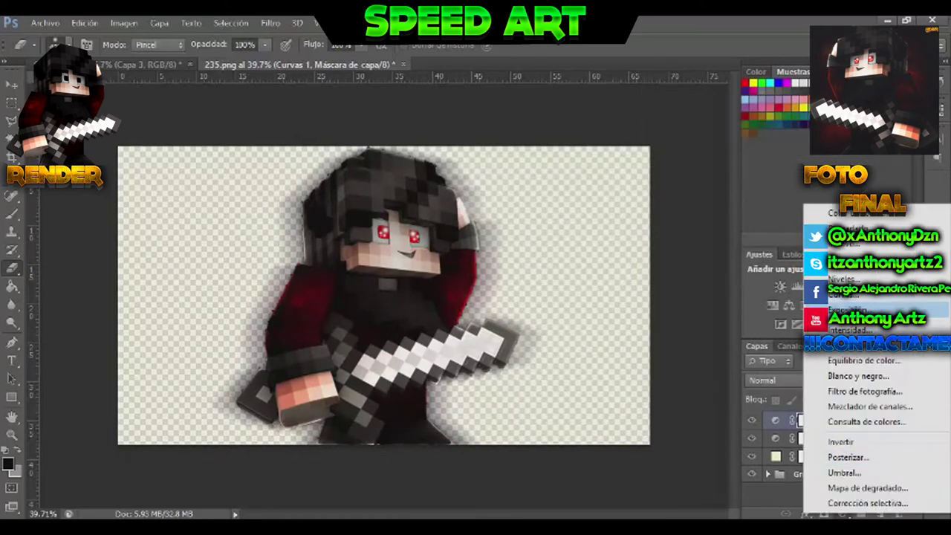
pyautogui.click(847, 188)
pyautogui.moveTo(770, 186); pyautogui.dragTo(780, 215)
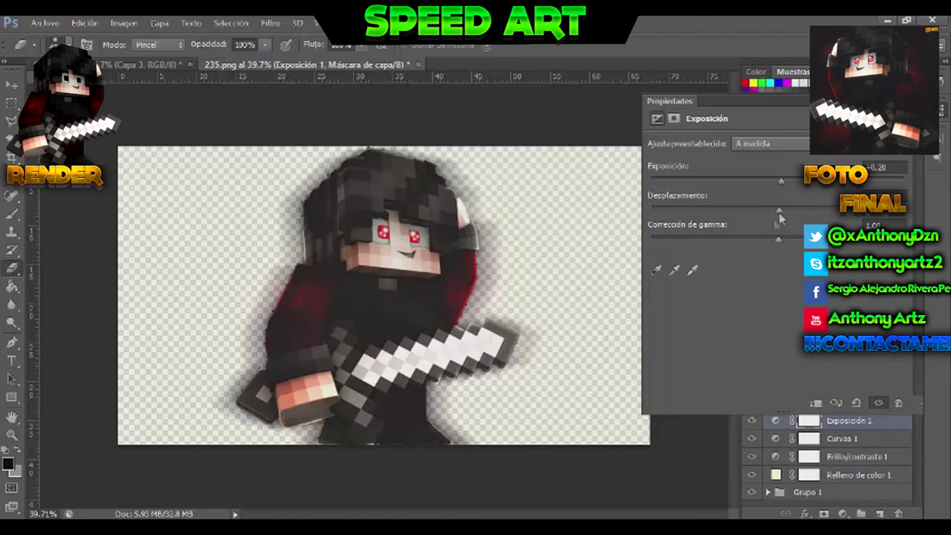
pyautogui.click(909, 101)
pyautogui.moveTo(850, 382); pyautogui.dragTo(839, 384)
# Try different blend modes on the Exposure adjustment layer.
pyautogui.click(791, 381)
pyautogui.click(777, 199)
pyautogui.click(803, 382)
pyautogui.click(780, 189)
# Set the Exposure adjustment layer to Normal with 65% opacity.
pyautogui.click(786, 380)
pyautogui.click(773, 21)
pyautogui.moveTo(867, 386); pyautogui.dragTo(852, 386)
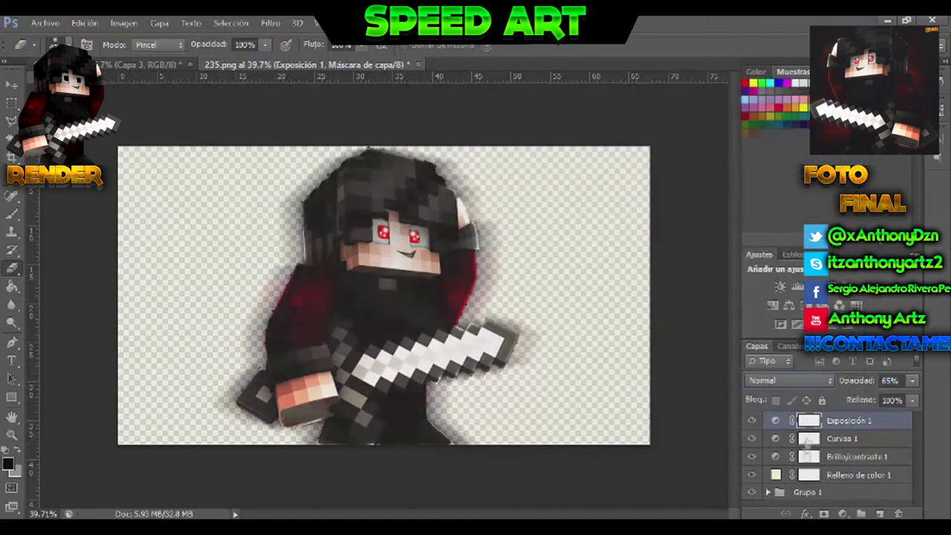
# Open the Inner Glow settings in the layer style of Capa 0 inside Grupo 1.
pyautogui.click(770, 494)
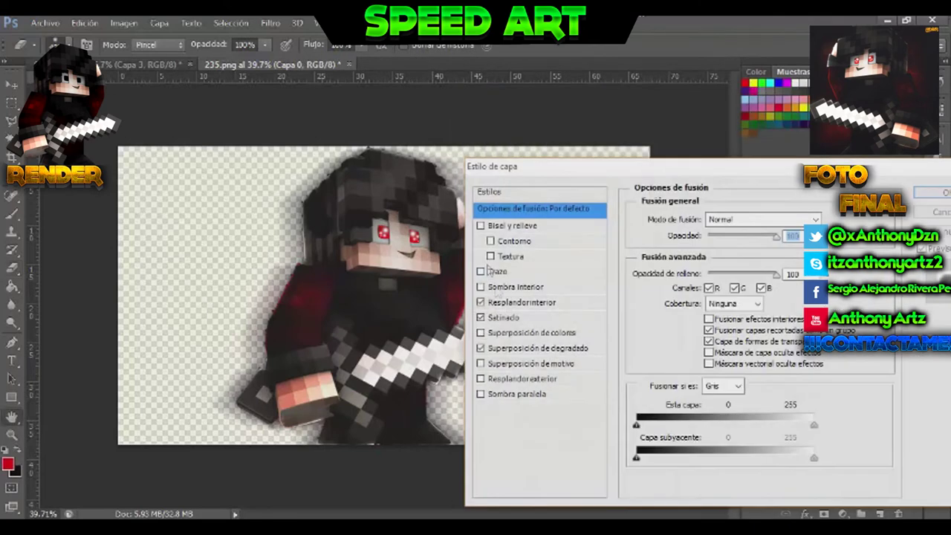
pyautogui.click(522, 303)
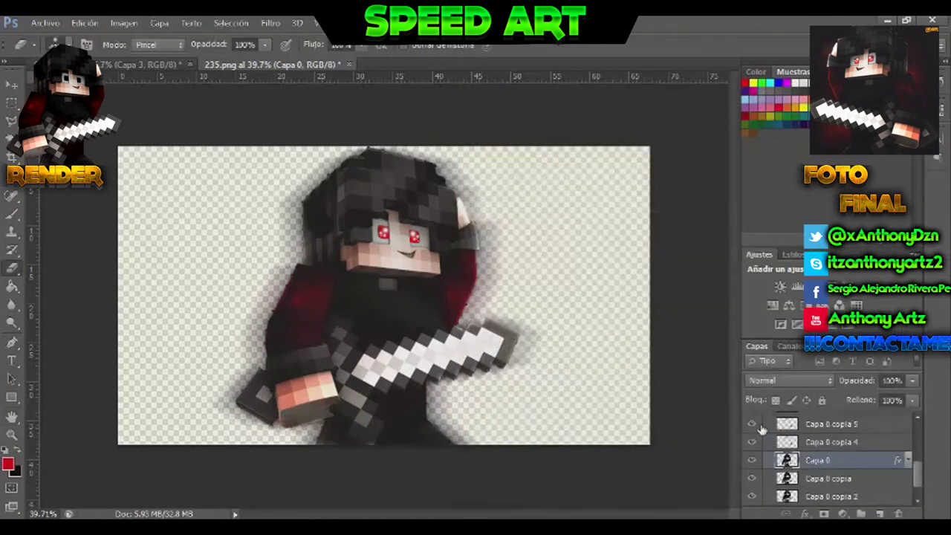
# Create a new group and move the Exposición 1, Curvas 1, Brillo/contraste 1 and Relleno de color 1 layers into it.
pyautogui.click(768, 492)
pyautogui.click(861, 514)
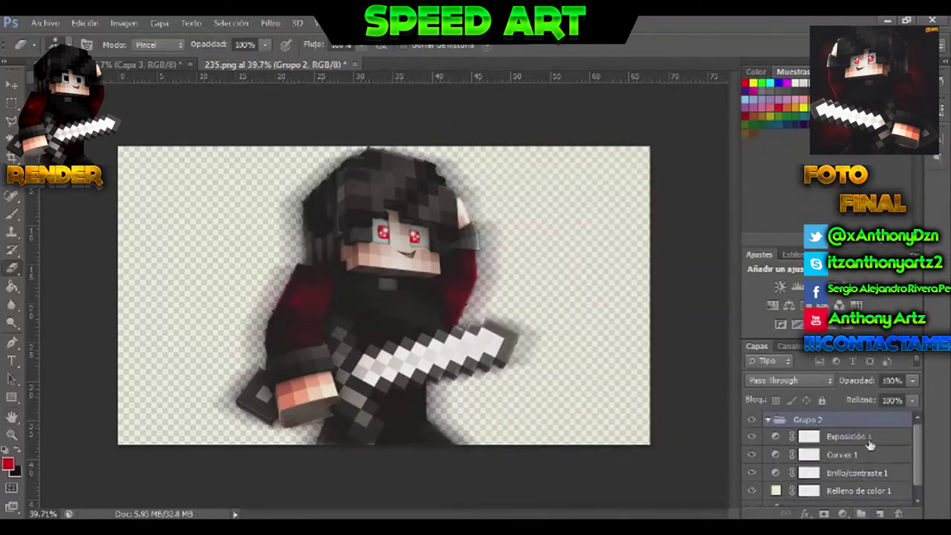
pyautogui.click(868, 438)
pyautogui.keyDown('shift'); pyautogui.click(862, 488); pyautogui.keyUp('shift')
pyautogui.moveTo(862, 469); pyautogui.dragTo(800, 439)
# Nest Grupo 2 inside Grupo 1 above the character layers and collapse the groups.
pyautogui.click(768, 421)
pyautogui.click(769, 421)
pyautogui.moveTo(809, 502); pyautogui.dragTo(823, 429)
pyautogui.click(770, 421)
# Move the retouched character group from 235.png into the profile picture document and position it over the red background.
pyautogui.click(12, 82)
pyautogui.moveTo(363, 266); pyautogui.dragTo(404, 333)
pyautogui.moveTo(337, 241); pyautogui.dragTo(335, 243)
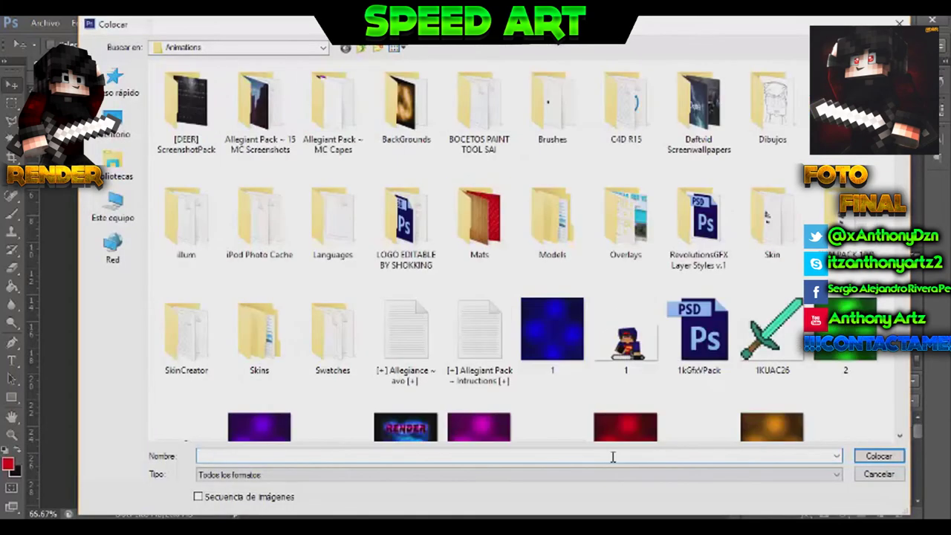
# Place the signature image firma anthony1.png in the profile picture document.
pyautogui.click(613, 457)
pyautogui.write('firma anthony.png')
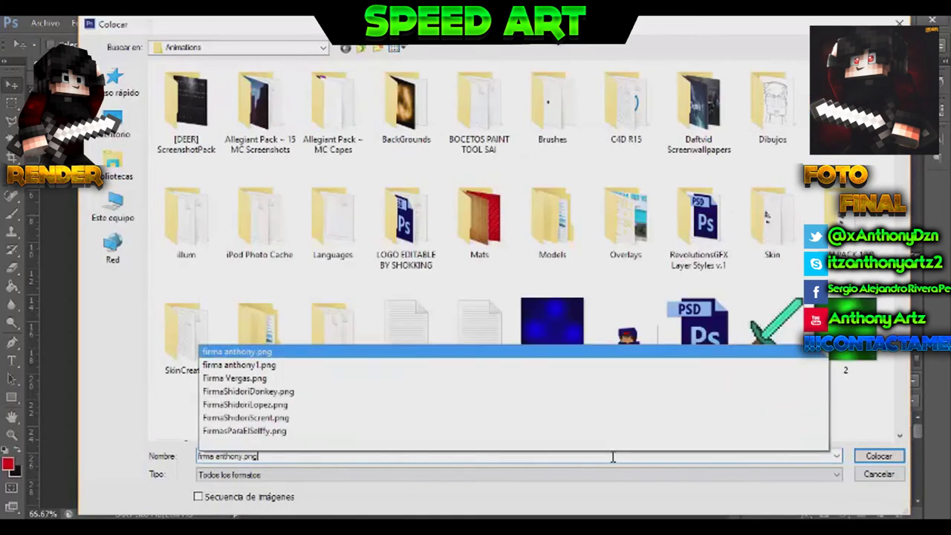
pyautogui.press('Return')
# Shrink the placed signature into the canvas's upper-left corner and move its layer between the CC. group and Grupo 1.
pyautogui.moveTo(599, 435)
pyautogui.mouseDown()
pyautogui.moveTo(338, 269)
pyautogui.moveTo(230, 213)
pyautogui.moveTo(570, 399)
pyautogui.moveTo(236, 213)
pyautogui.moveTo(573, 220)
pyautogui.mouseUp()
pyautogui.moveTo(217, 204); pyautogui.dragTo(218, 122)
pyautogui.press('Return')
pyautogui.moveTo(797, 431); pyautogui.dragTo(806, 472)
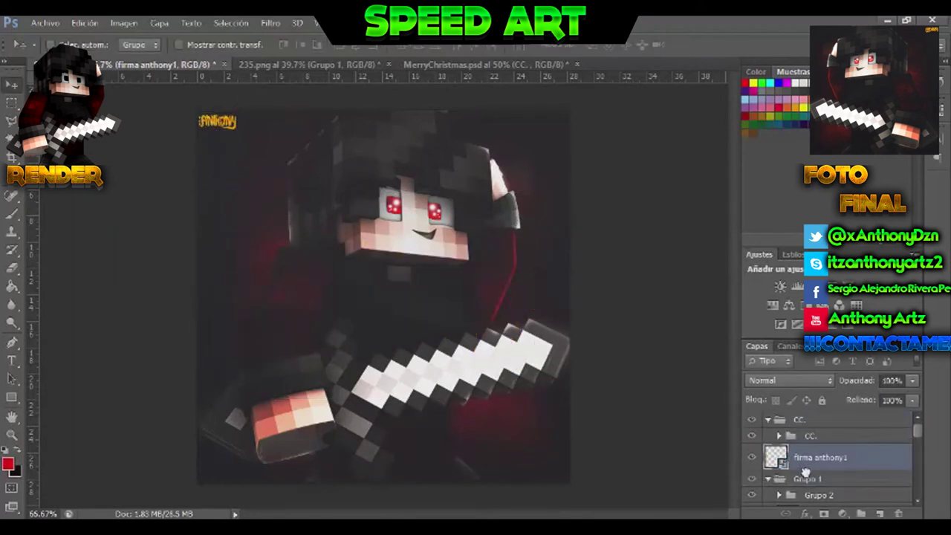
# Save a JPEG copy of the profile picture in the Animations folder as PP120, accepting the JPEG options.
pyautogui.click(45, 23)
pyautogui.click(86, 192)
pyautogui.click(269, 348)
pyautogui.click(245, 245)
pyautogui.scroll(-15, 532, 186)
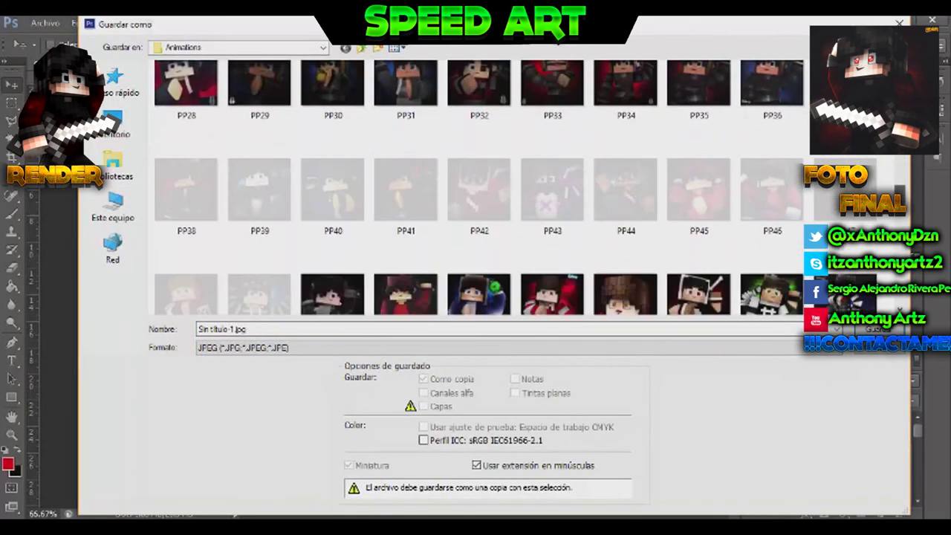
pyautogui.scroll(-5, 531, 186)
pyautogui.click(373, 330)
pyautogui.write('PP120')
pyautogui.press('Return')
pyautogui.press('Return')
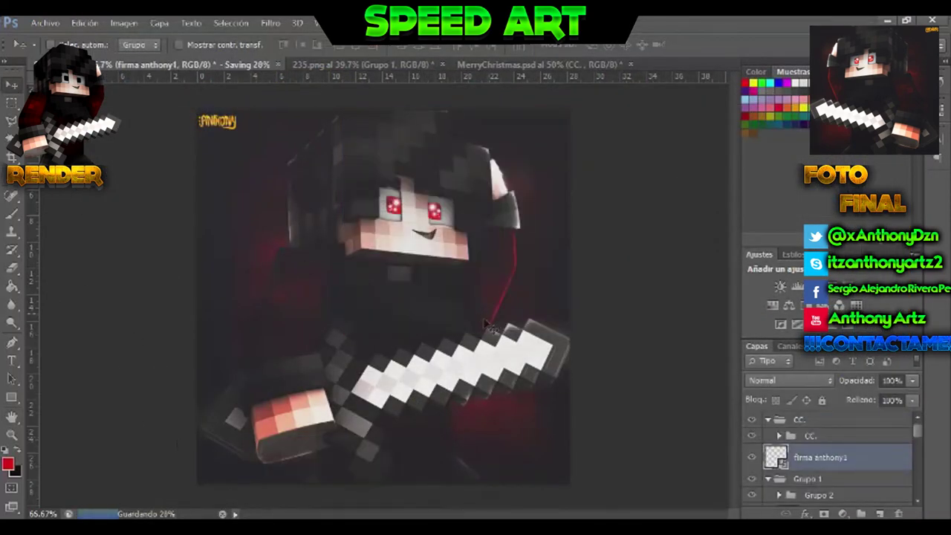